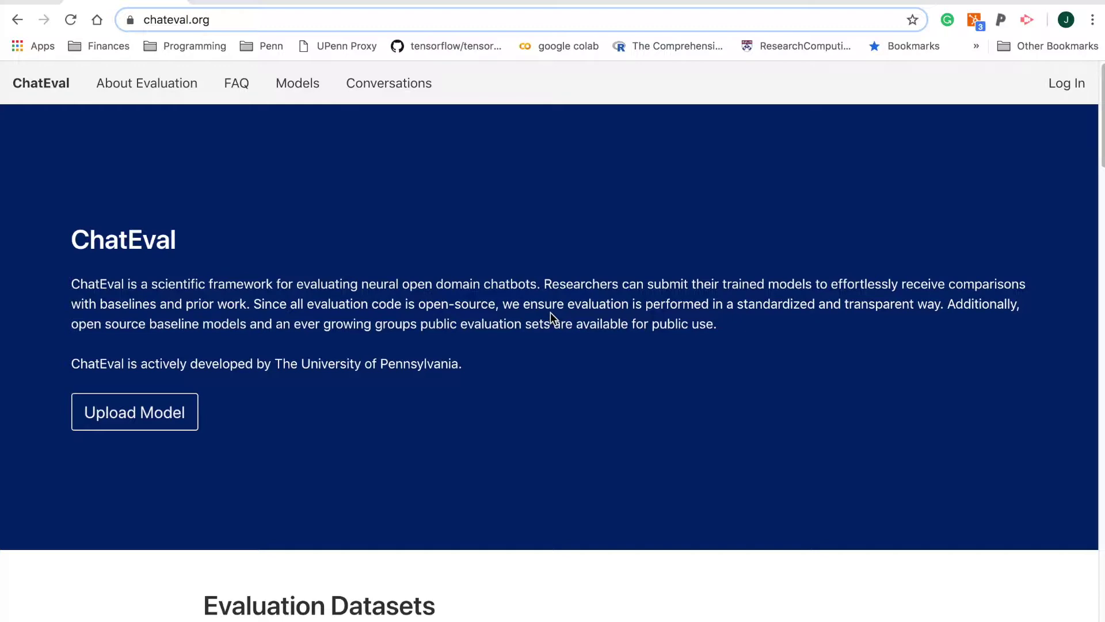
scroll(550, 312, down, 3)
scroll(550, 312, down, 3)
scroll(549, 311, down, 3)
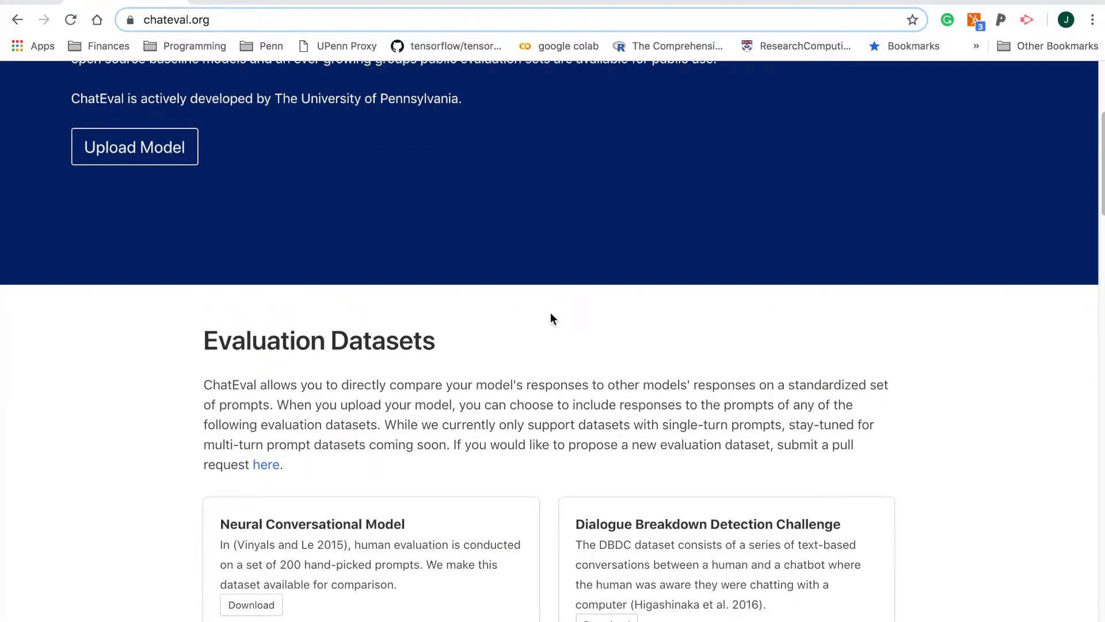
scroll(550, 312, down, 3)
scroll(550, 312, down, 1)
scroll(550, 312, down, 2)
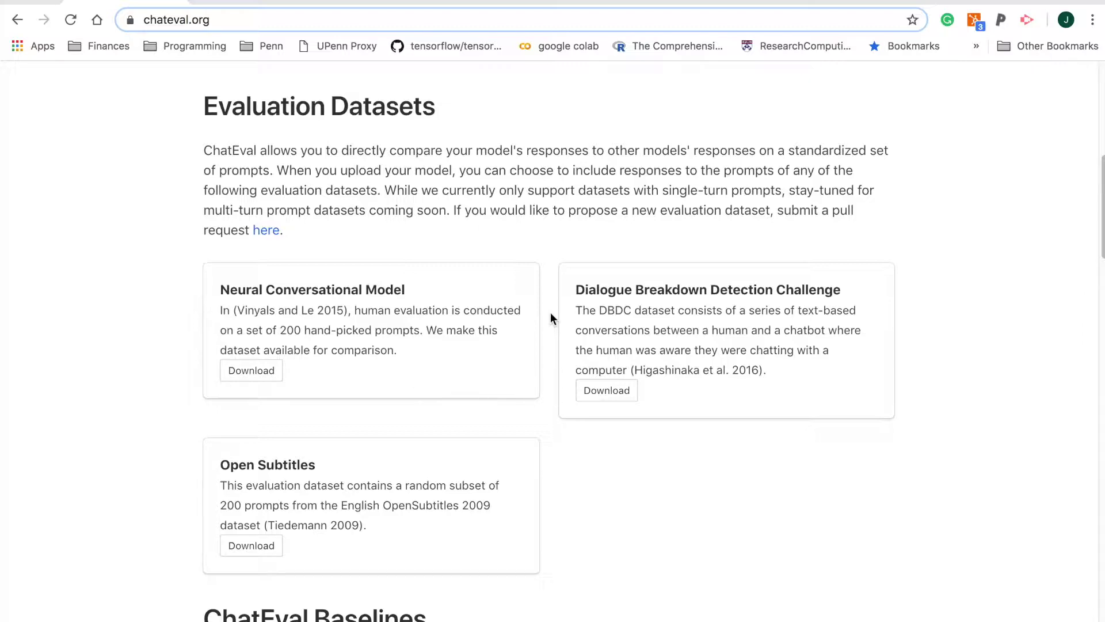
scroll(551, 312, down, 5)
scroll(550, 311, down, 3)
scroll(550, 312, down, 3)
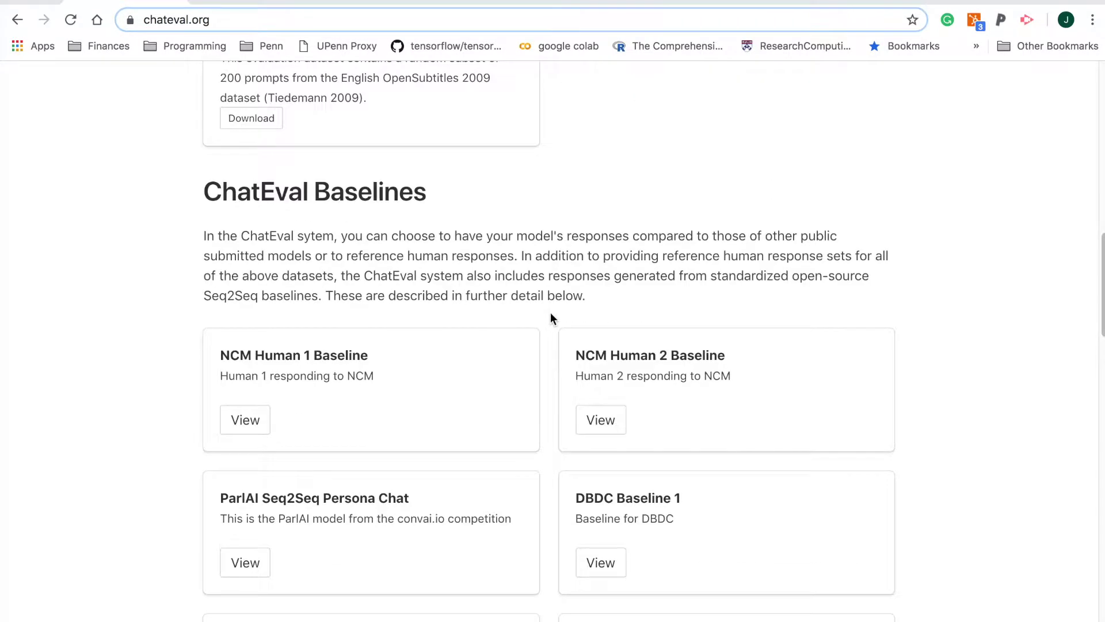
scroll(550, 312, down, 2)
scroll(550, 312, down, 2)
scroll(550, 312, down, 1)
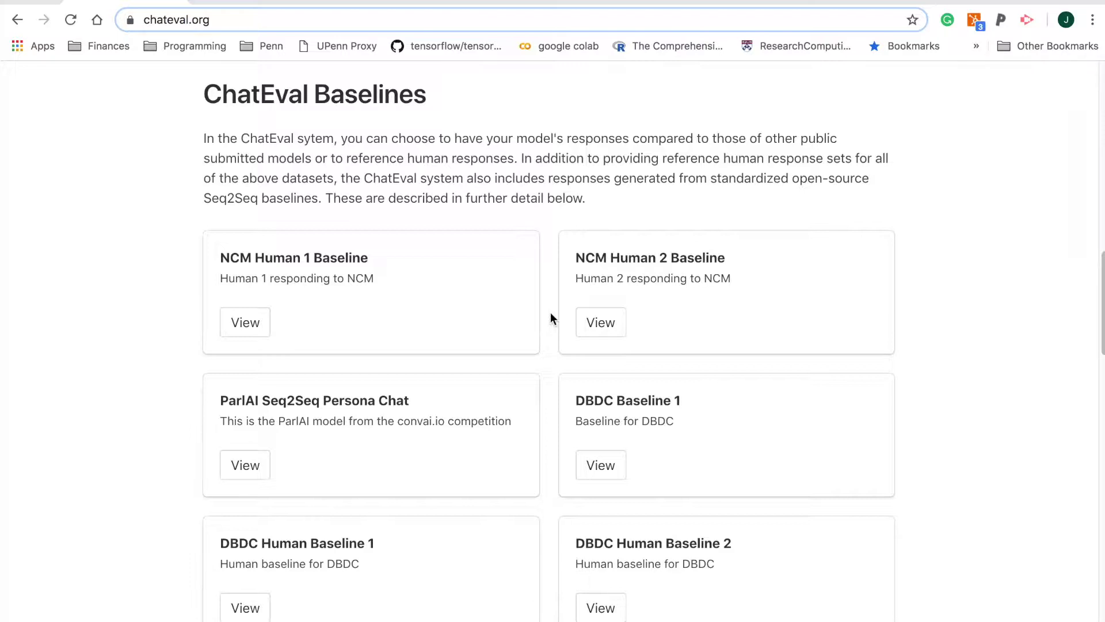
scroll(550, 312, up, 10)
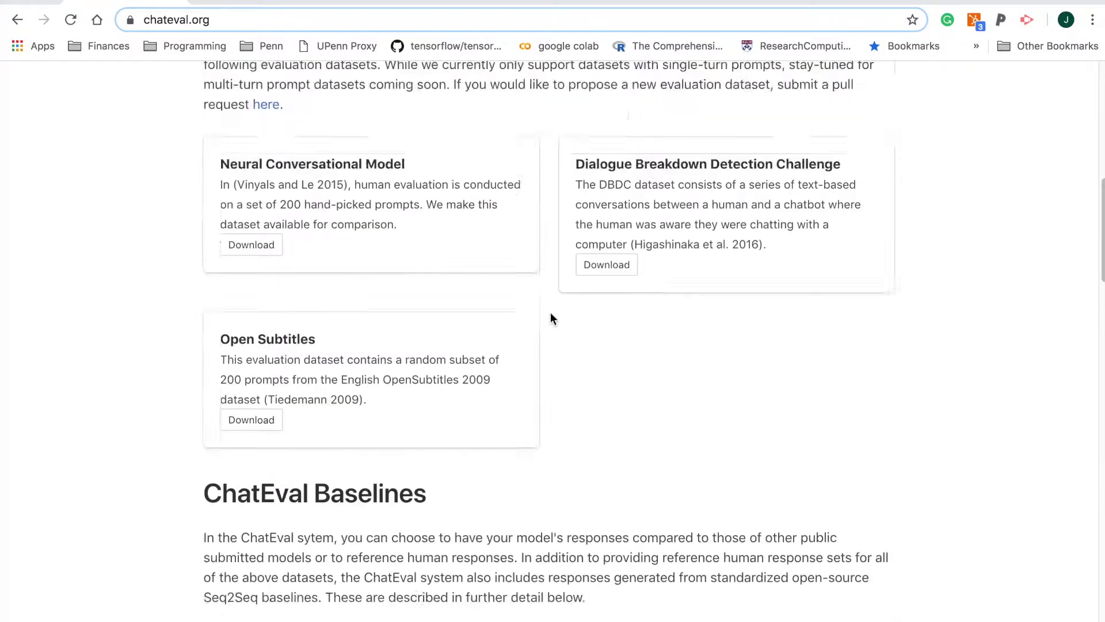
scroll(550, 312, up, 10)
scroll(550, 312, up, 2)
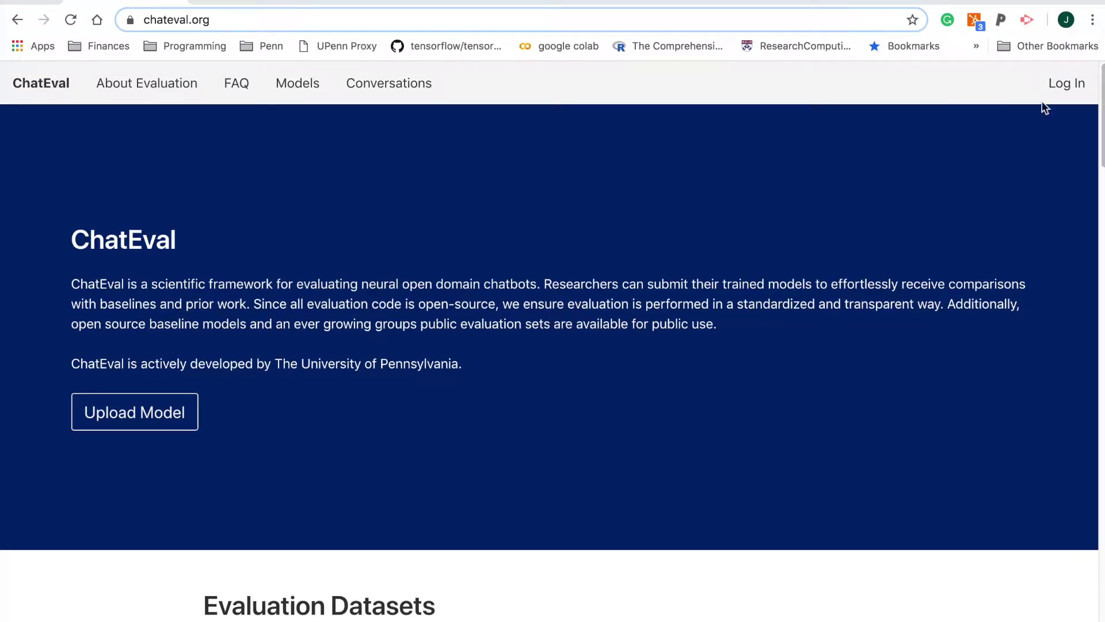
Sign in and fill the upload form with OpenNMT Seq2Seq details, its responses file, and accepted terms
click(1065, 83)
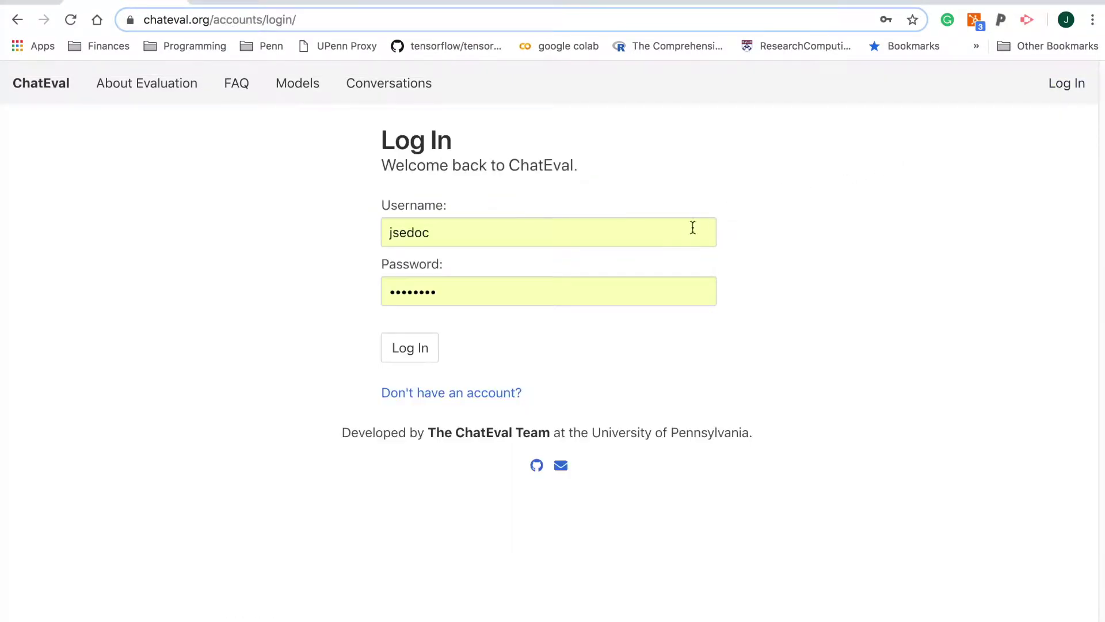
click(410, 347)
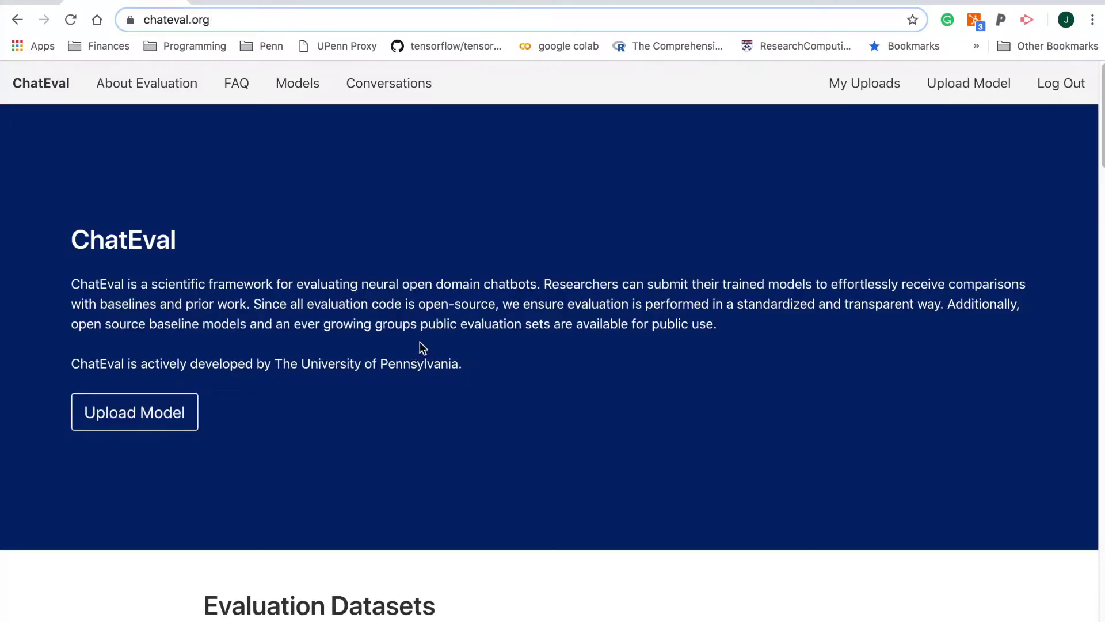
click(960, 87)
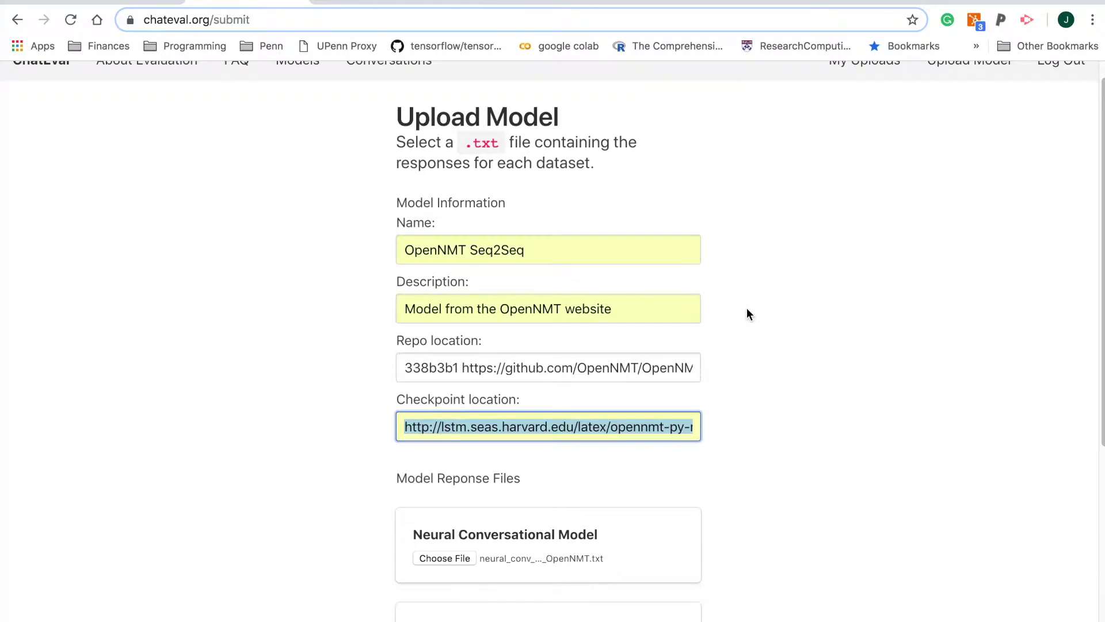
scroll(747, 313, down, 3)
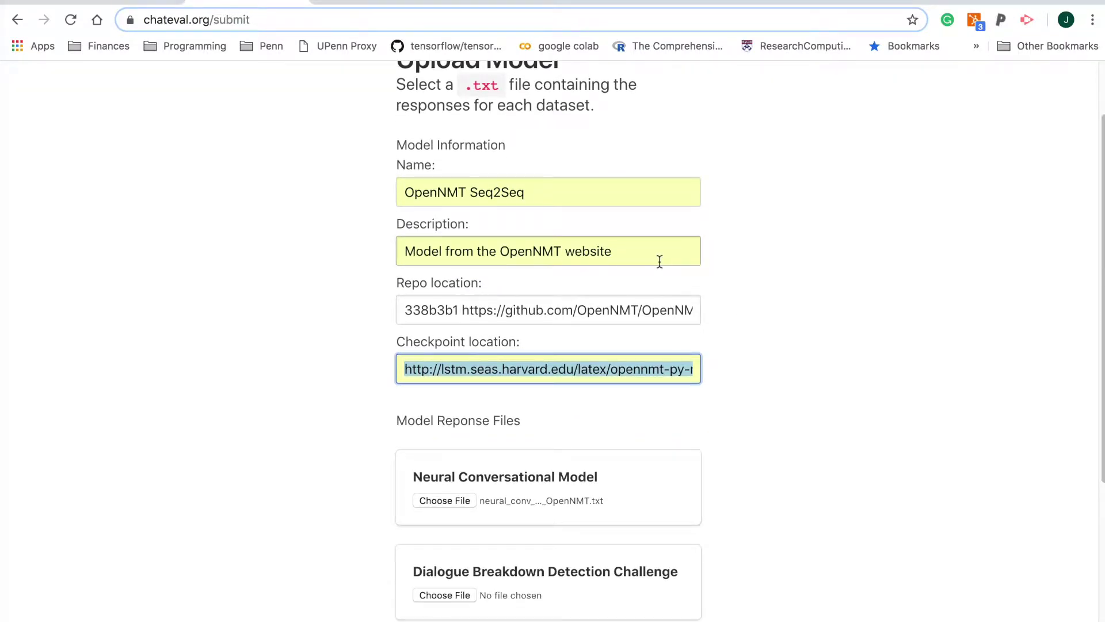
click(659, 255)
click(801, 260)
scroll(801, 273, down, 1)
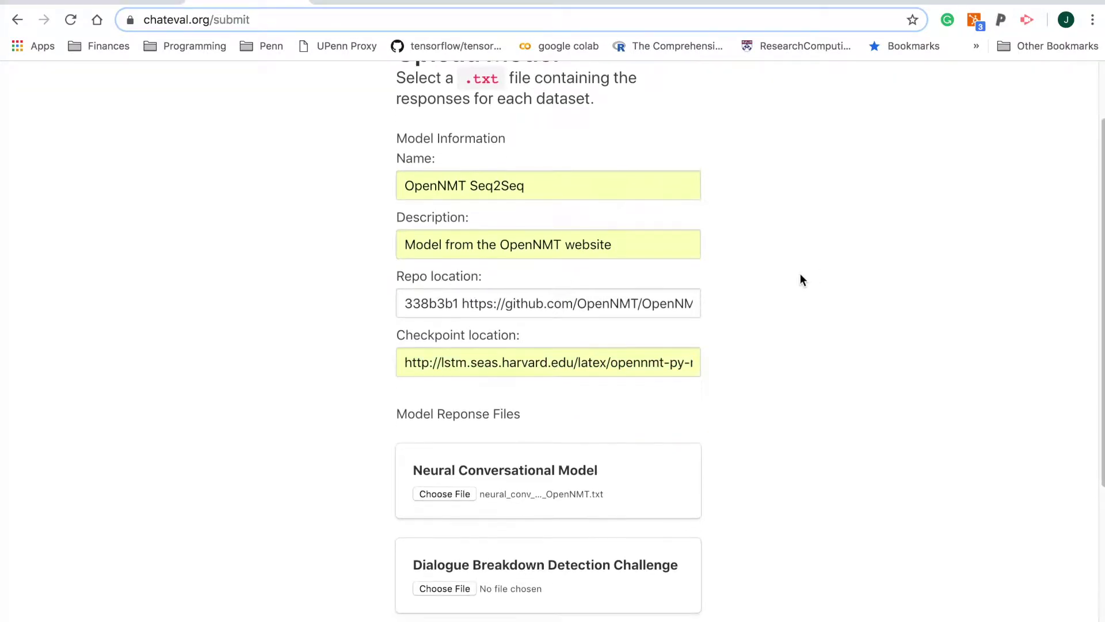
scroll(801, 274, down, 2)
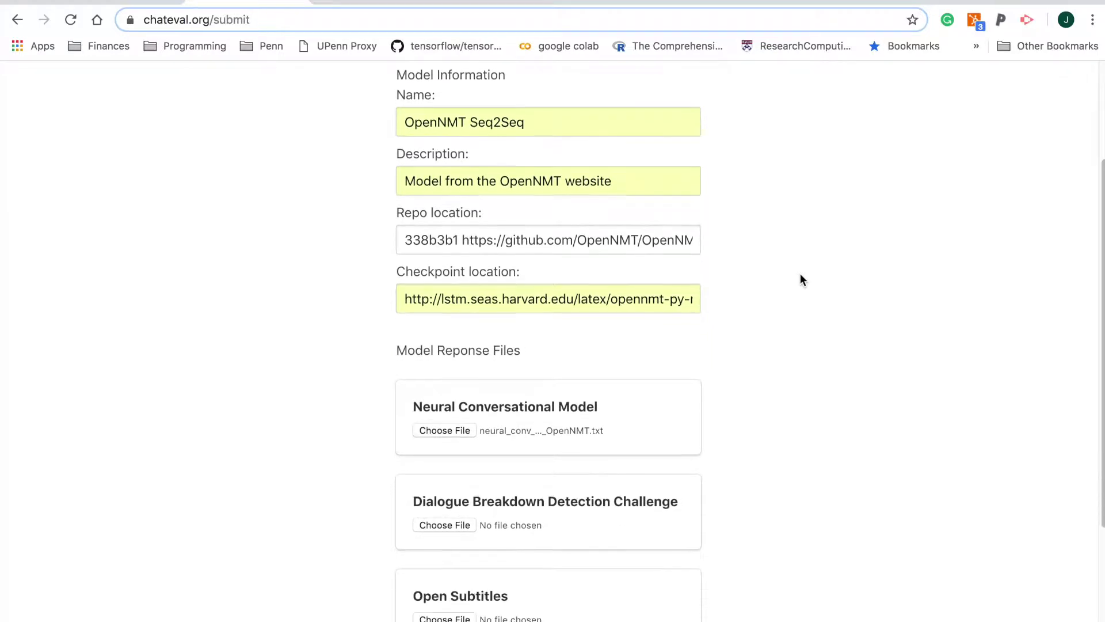
click(612, 241)
click(610, 300)
click(814, 319)
scroll(827, 323, down, 1)
scroll(826, 323, down, 1)
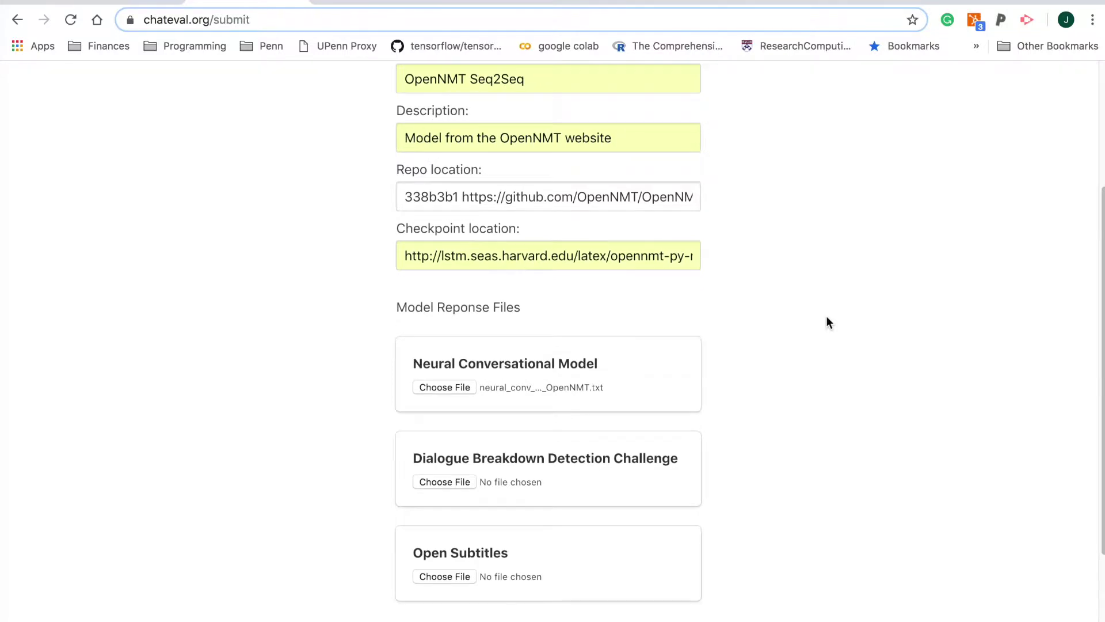
scroll(826, 323, down, 3)
scroll(827, 323, down, 1)
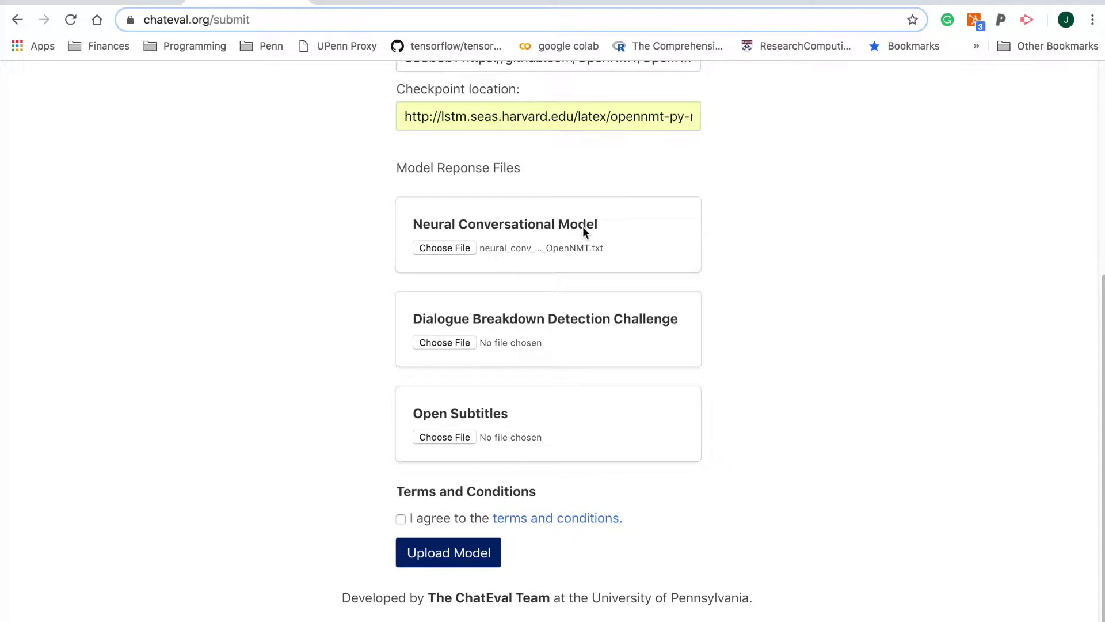
click(401, 520)
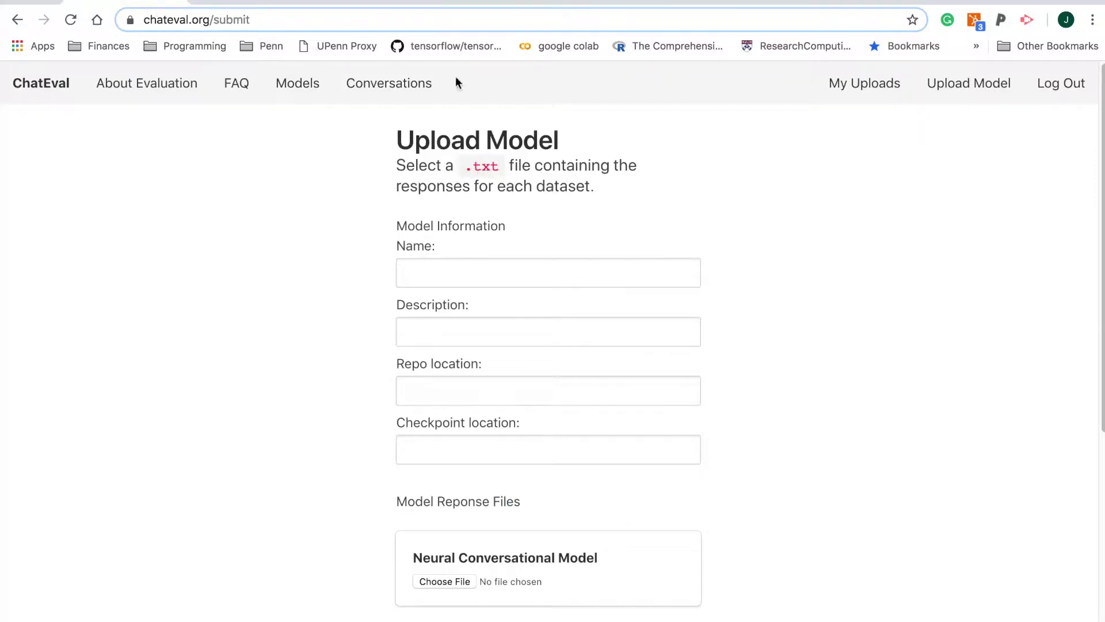
Review the OpenNMT Seq2Seq BLEU and embedding scores, then return to the uploads list
click(864, 83)
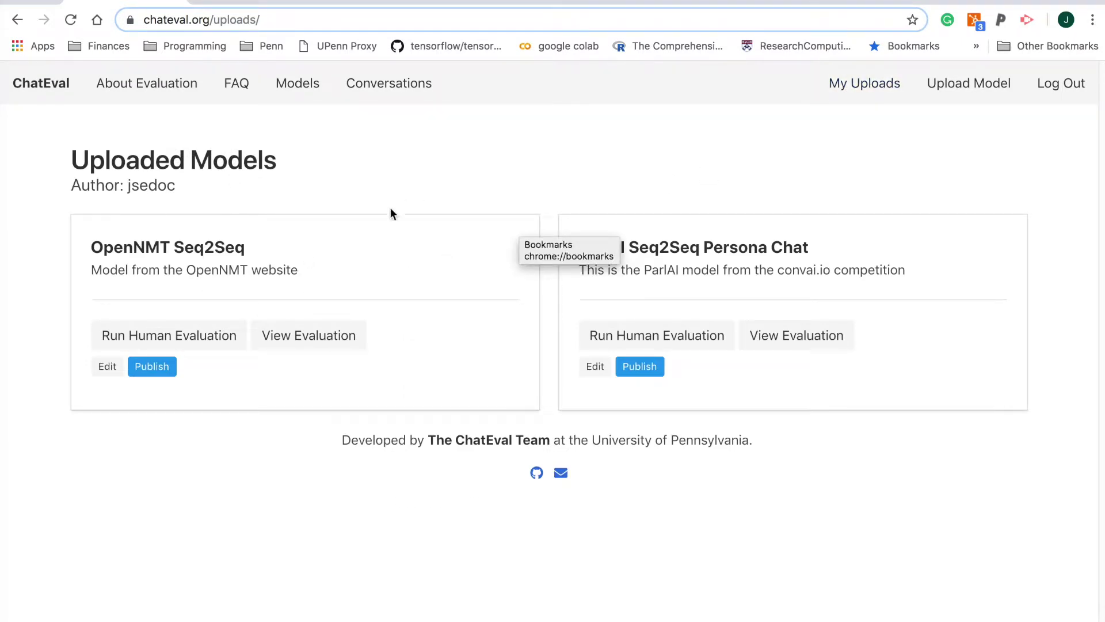
click(309, 335)
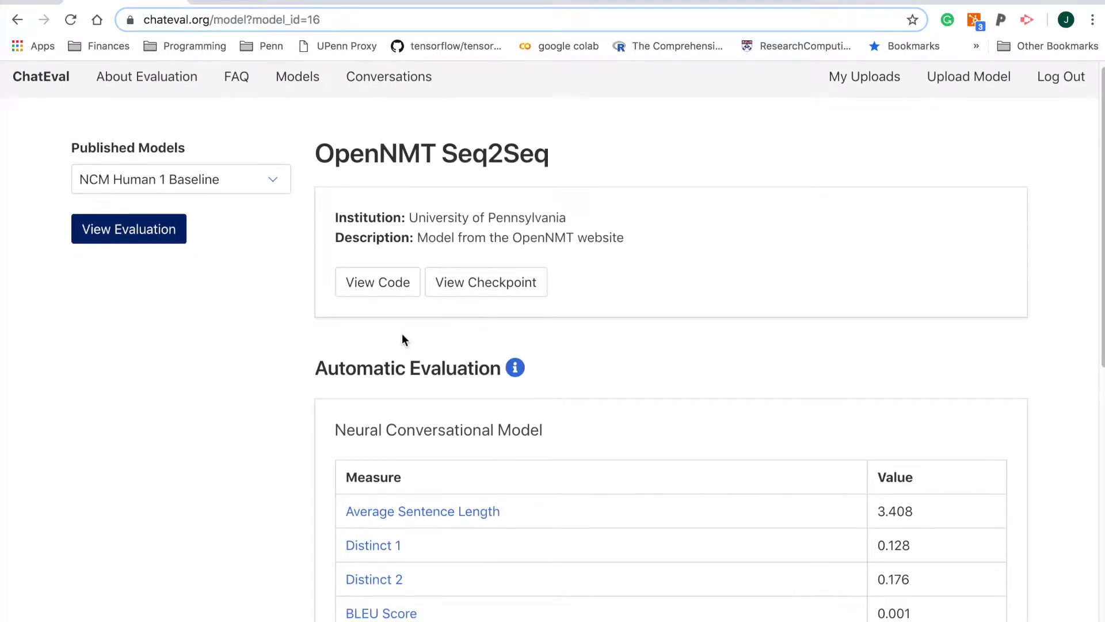
scroll(401, 333, down, 3)
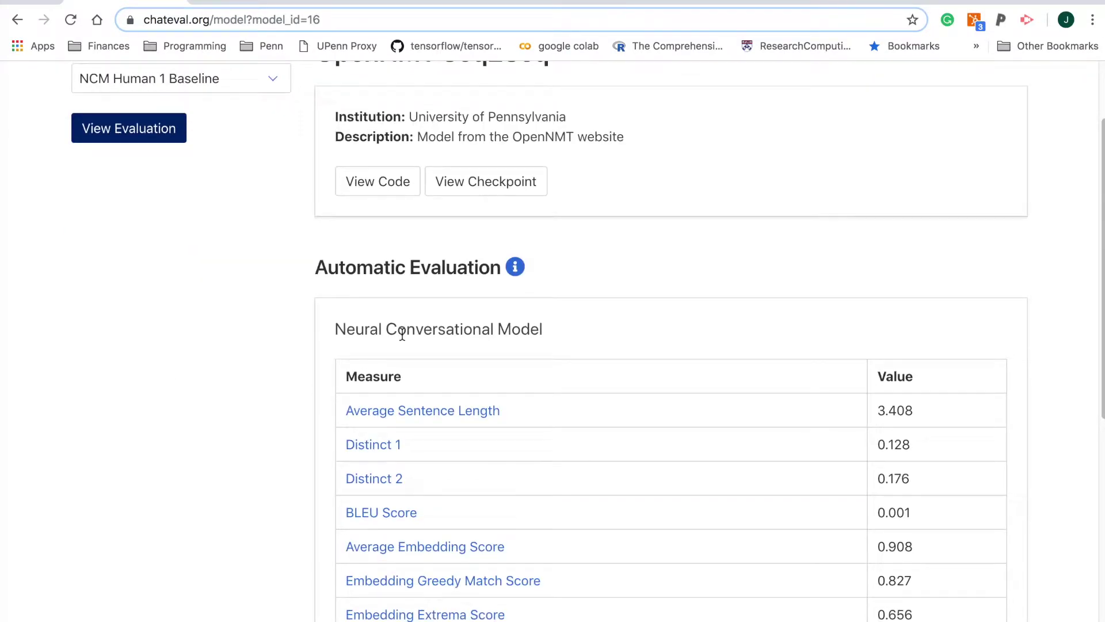
scroll(401, 334, down, 3)
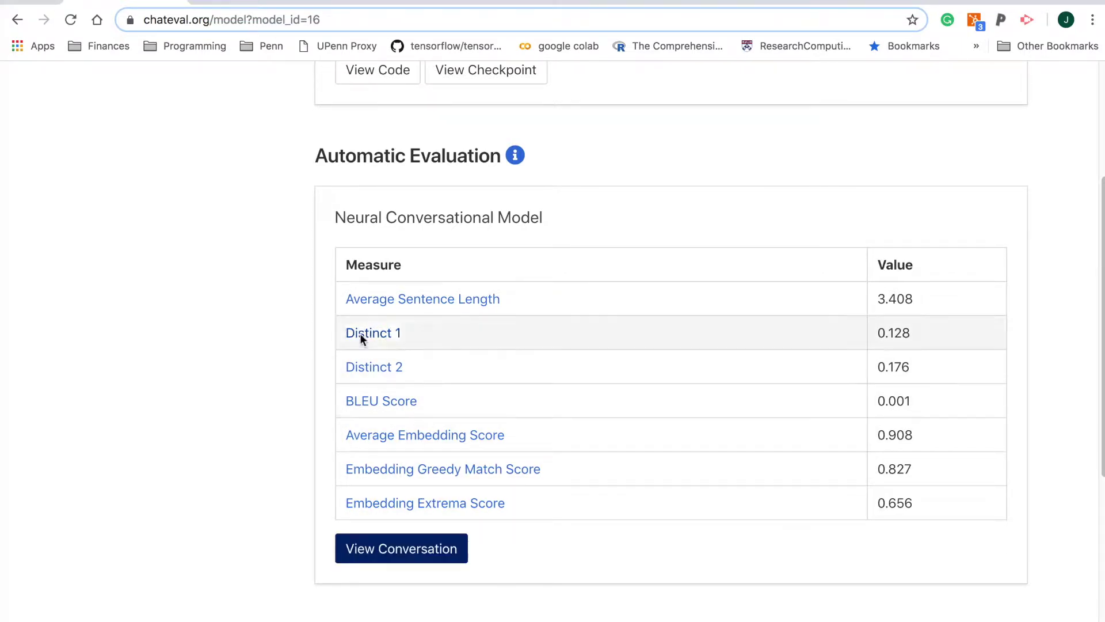
scroll(361, 334, up, 5)
click(863, 83)
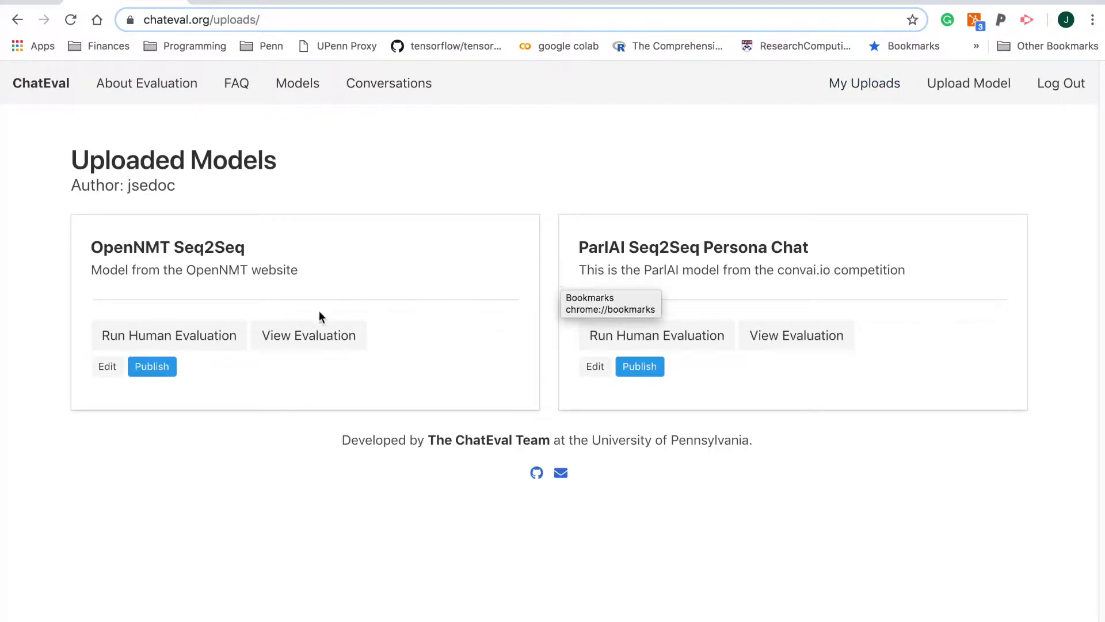
click(215, 335)
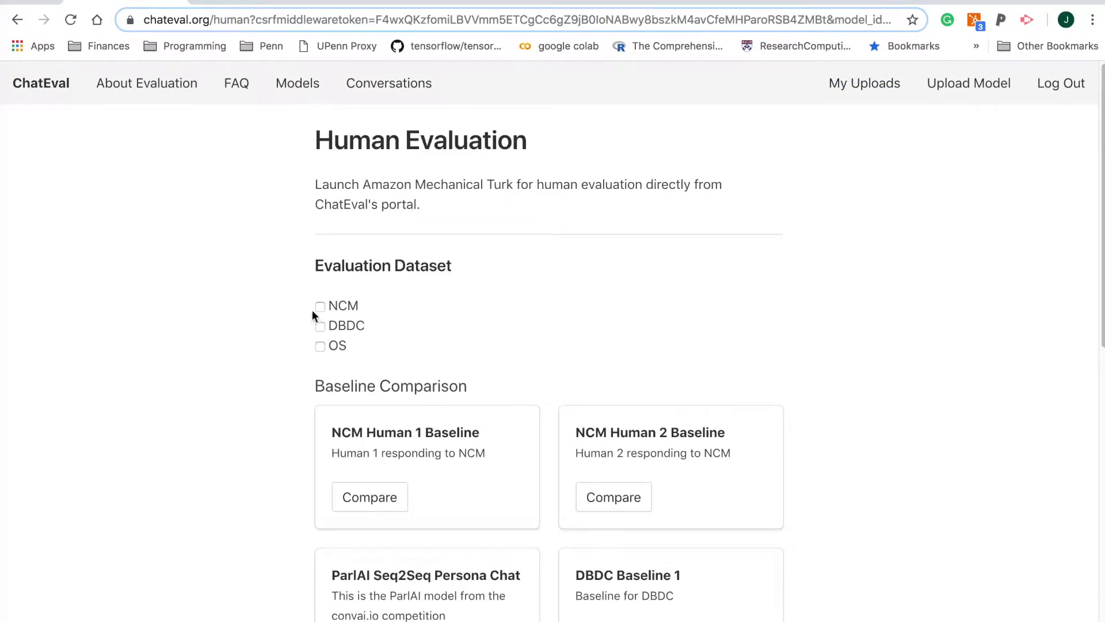
click(319, 307)
scroll(547, 343, down, 2)
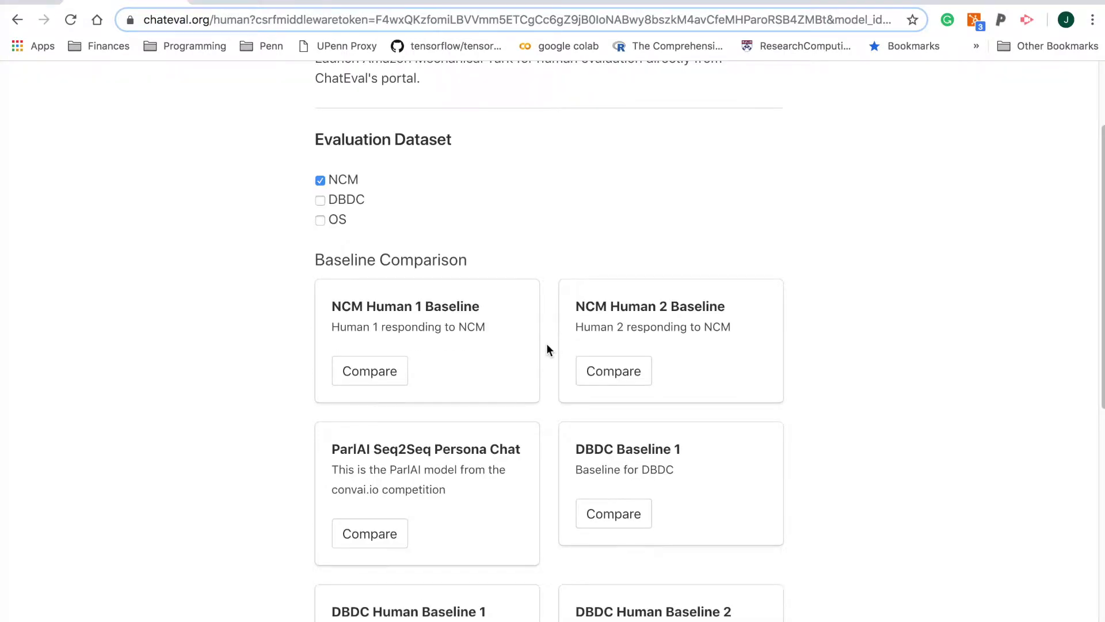
click(370, 371)
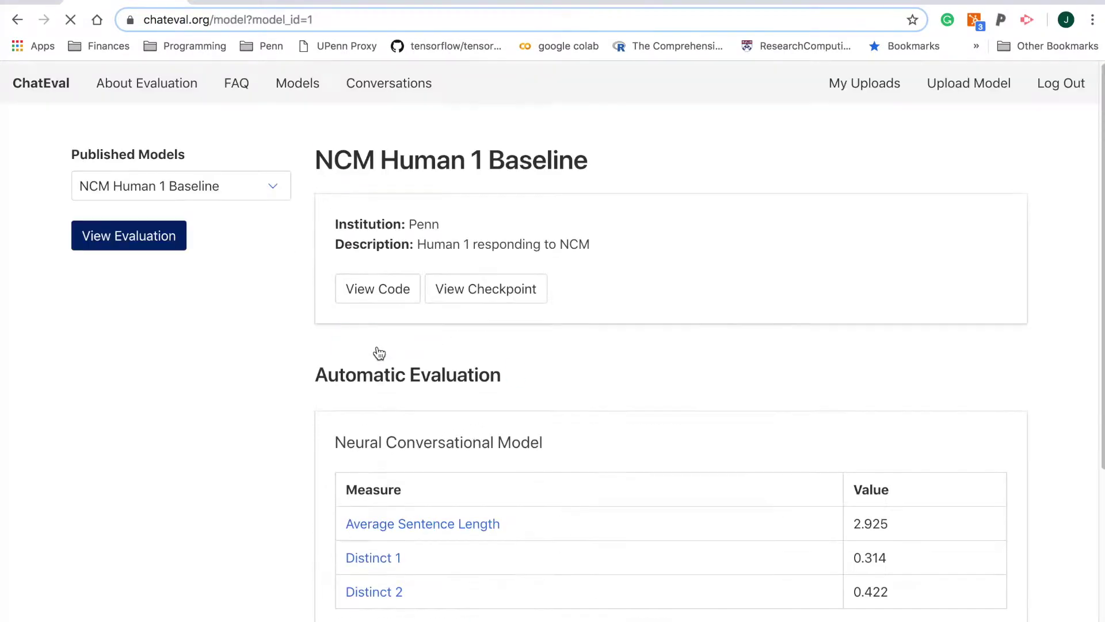
click(17, 19)
scroll(174, 285, down, 3)
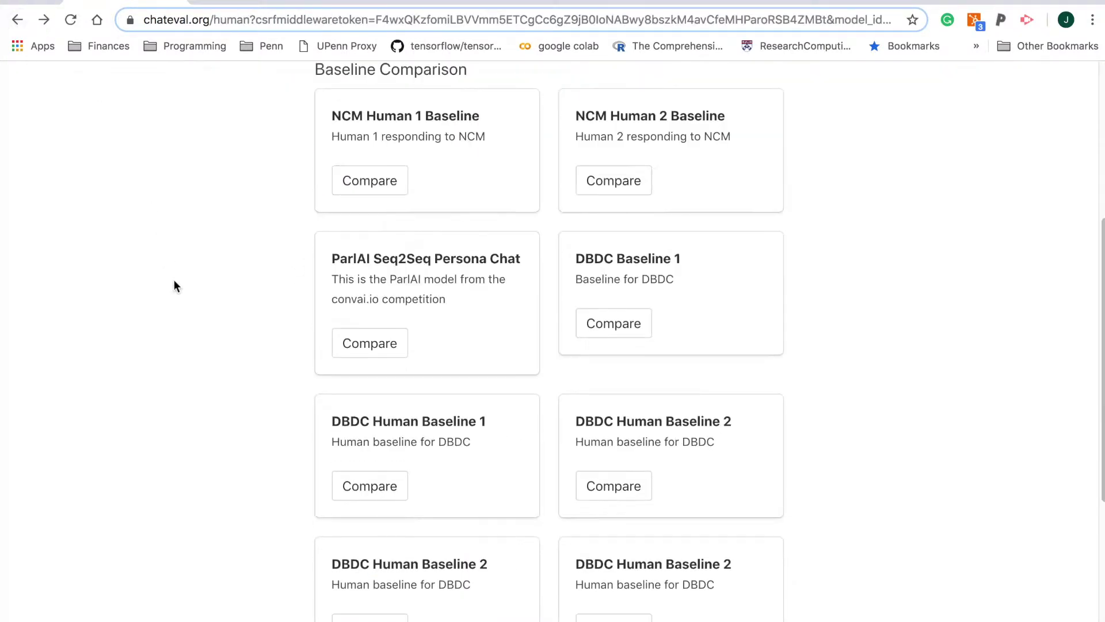
scroll(173, 286, down, 5)
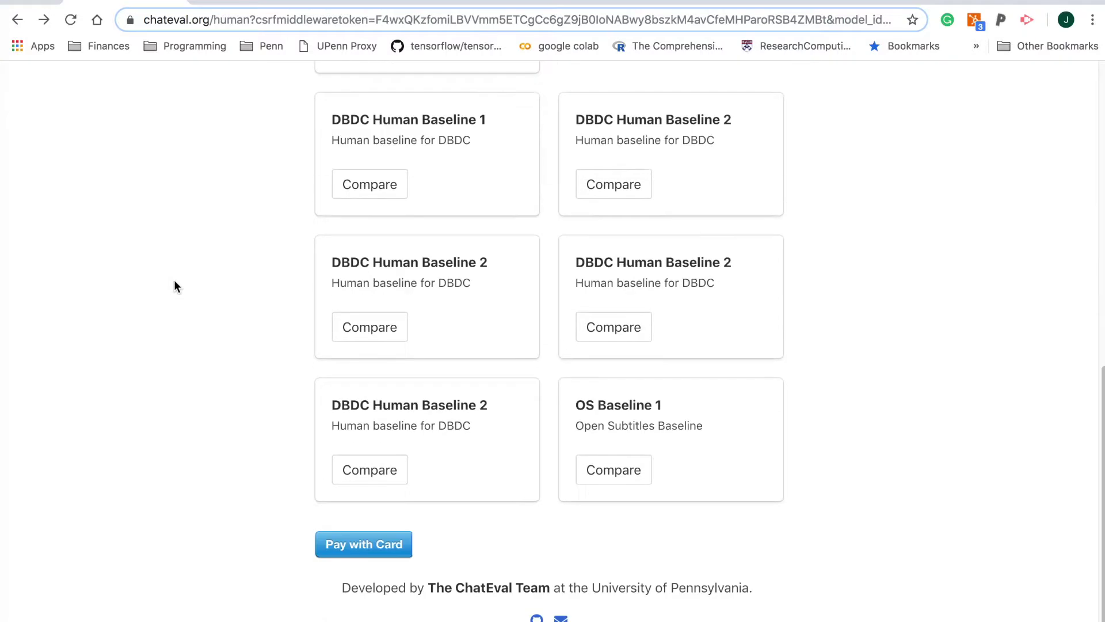
click(357, 545)
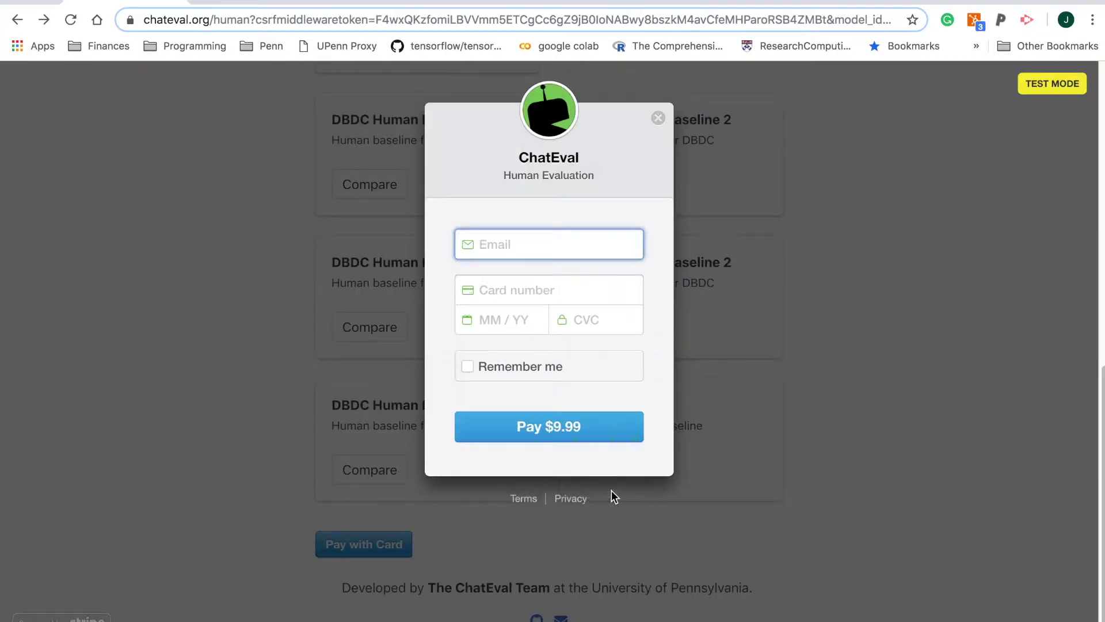
click(660, 119)
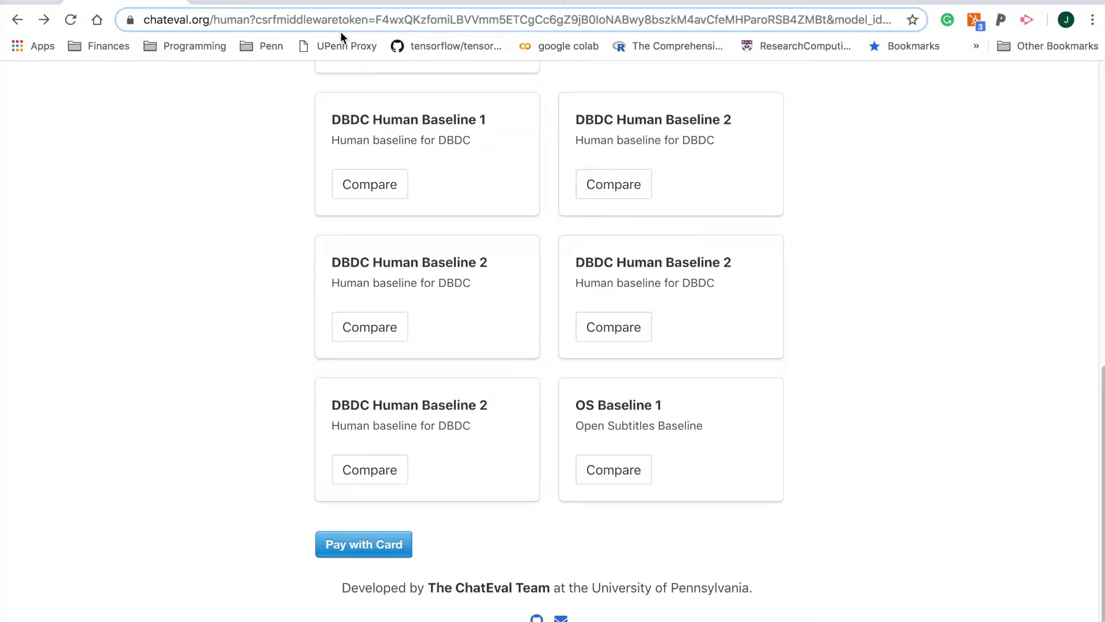
click(354, 3)
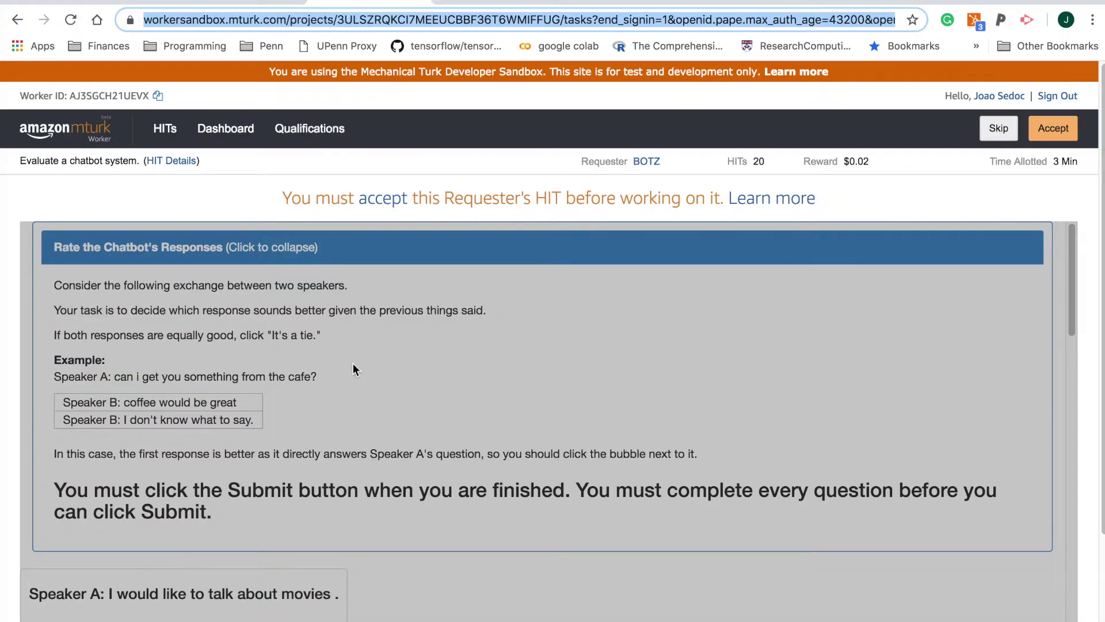
scroll(353, 370, down, 1)
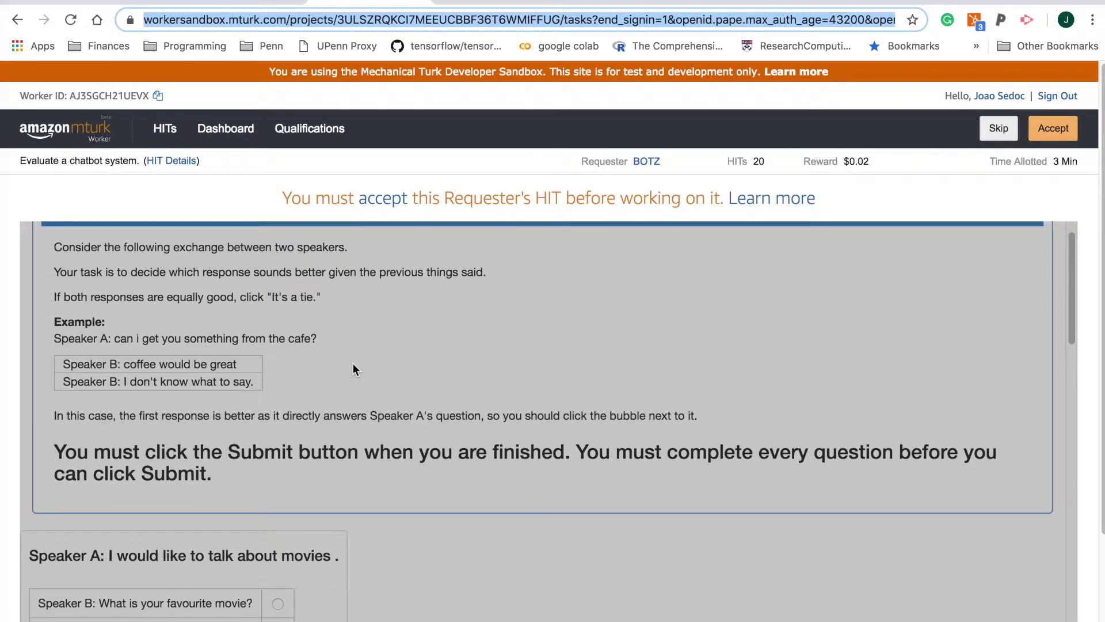
scroll(354, 370, up, 1)
scroll(353, 369, down, 4)
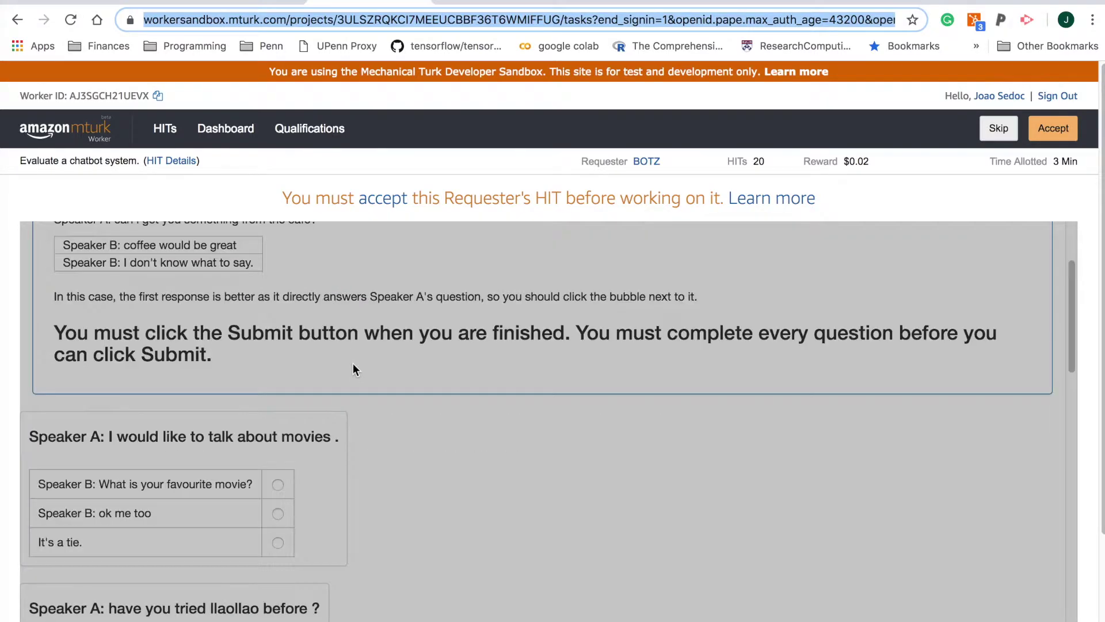
scroll(354, 370, down, 3)
scroll(353, 369, down, 1)
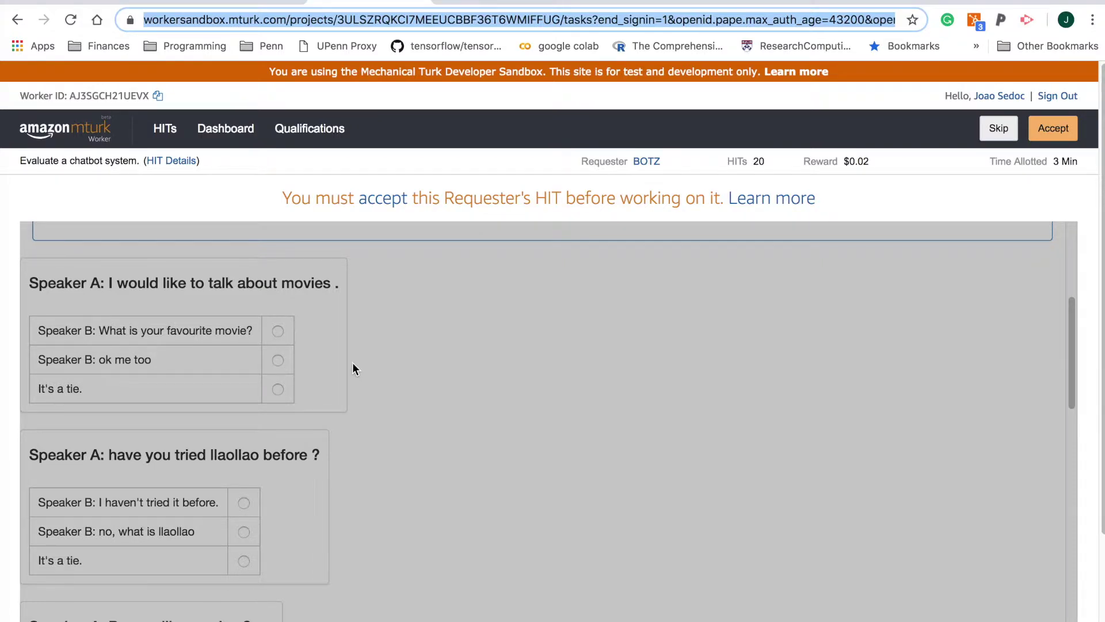
scroll(352, 369, down, 3)
scroll(353, 369, down, 4)
scroll(352, 370, down, 3)
scroll(352, 369, down, 3)
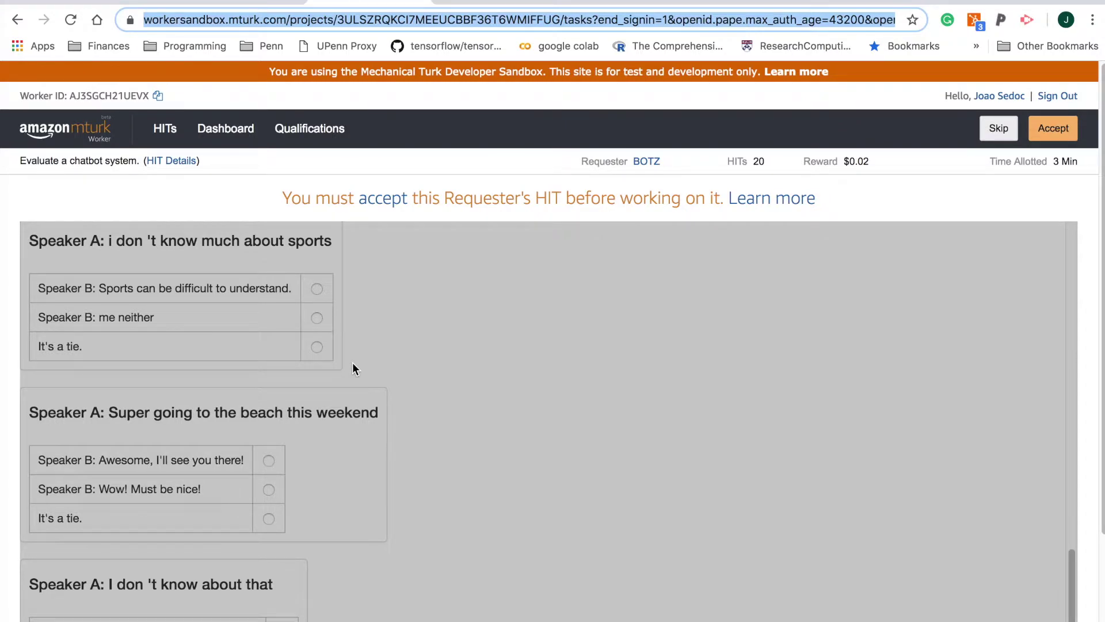
Browse the MTurk sandbox chatbot-rating HIT's pairwise response questions, then return to ChatEval
click(246, 3)
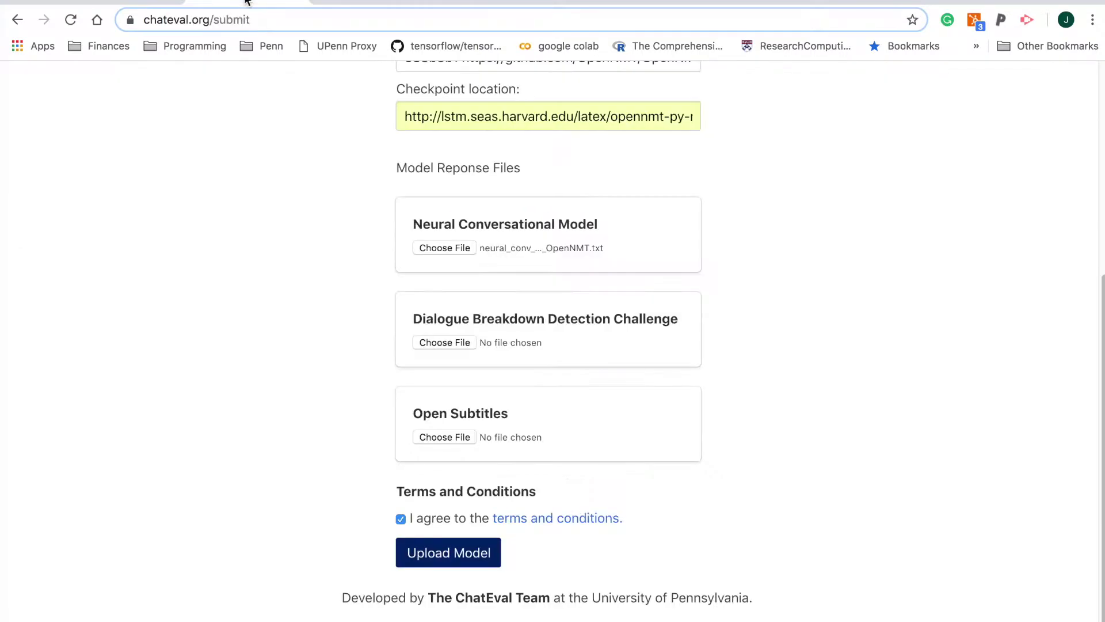
Show the OpenNMT Seq2Seq human evaluation chart with win counts against CakeChat and Seq2Seq
click(217, 4)
scroll(519, 303, up, 10)
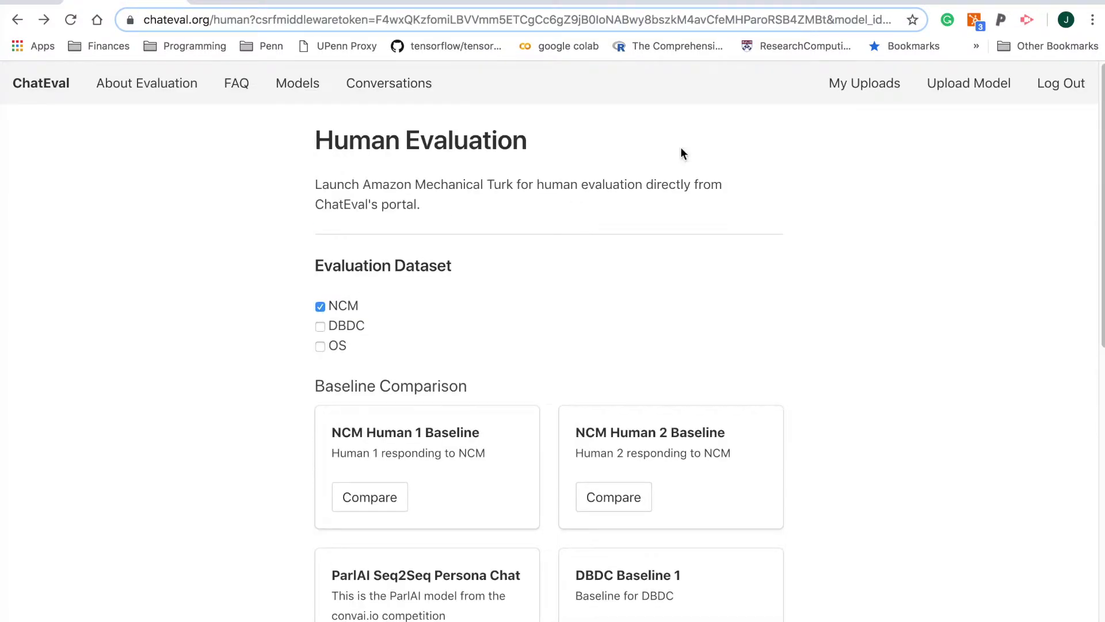
click(865, 83)
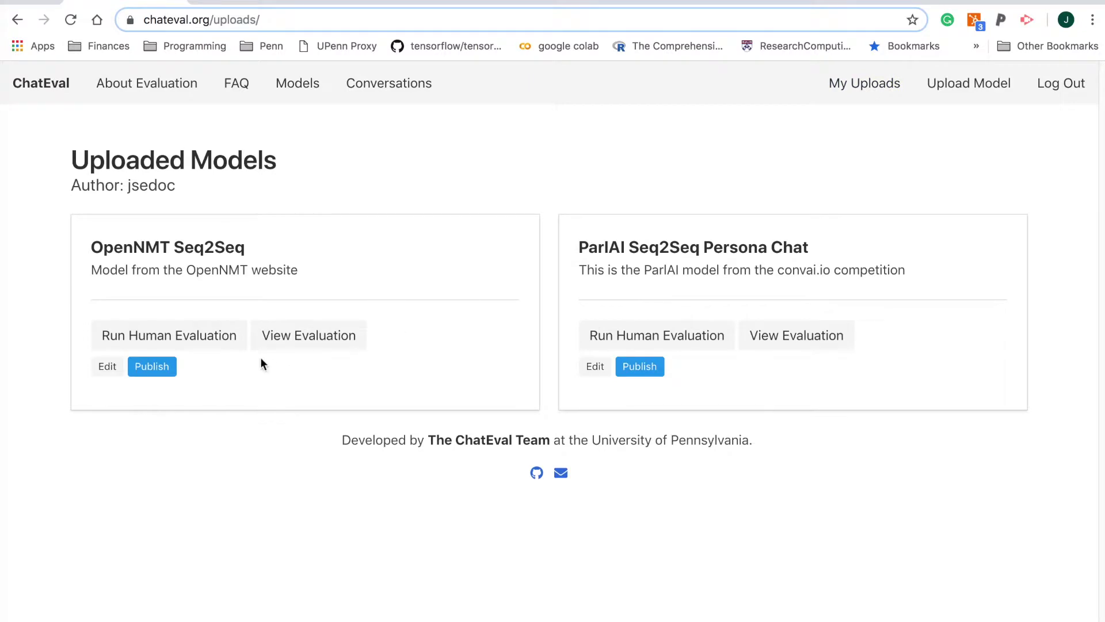
click(295, 337)
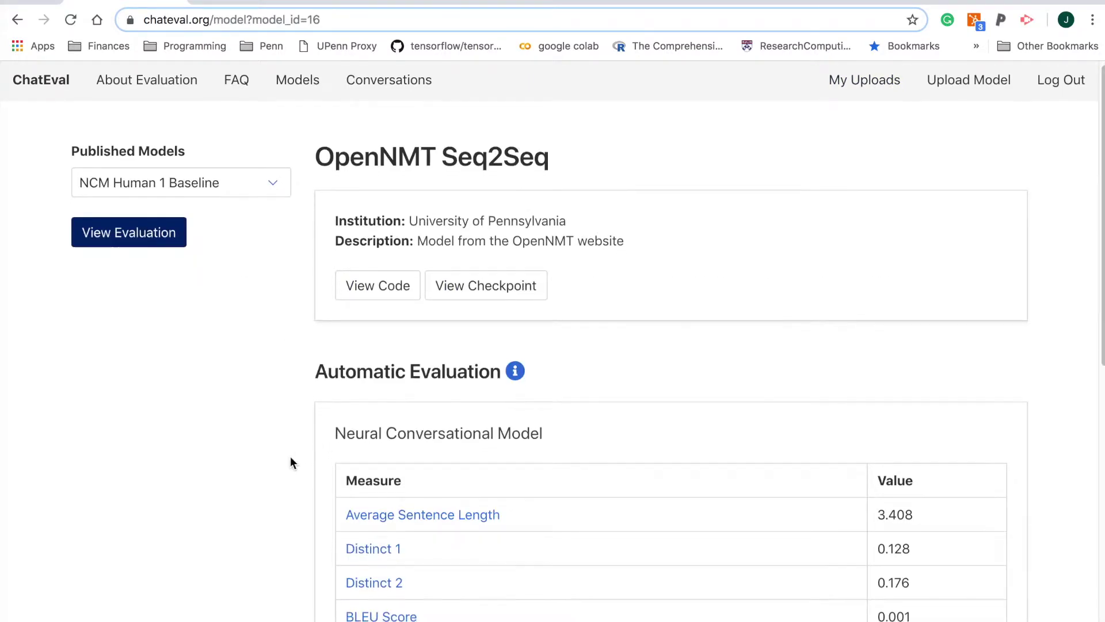
scroll(290, 463, down, 5)
scroll(290, 464, down, 2)
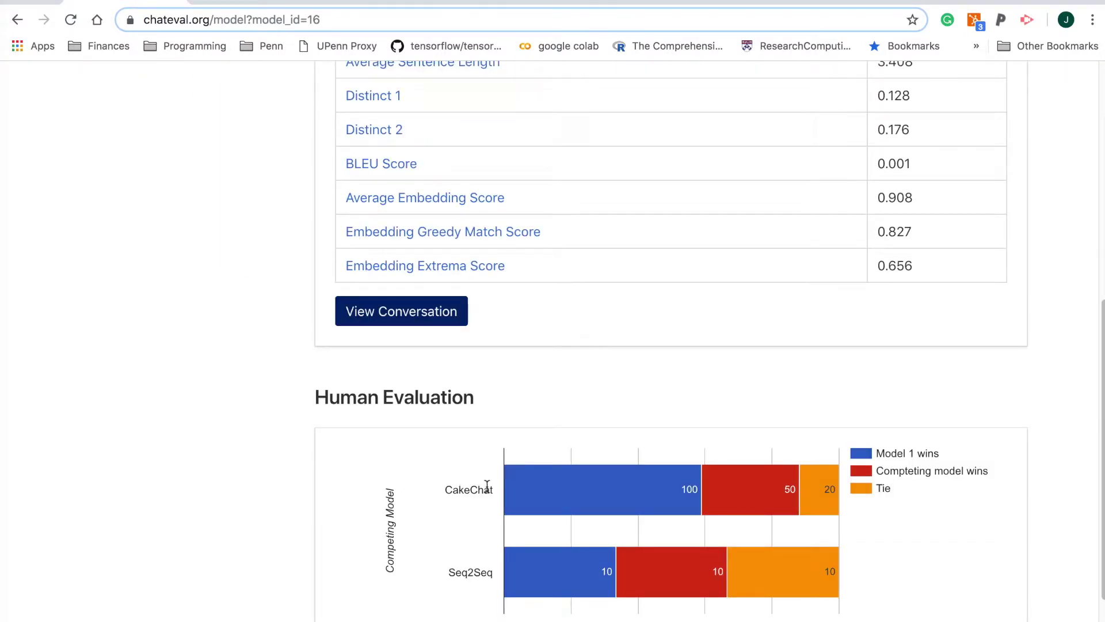
mouse_move(602, 489)
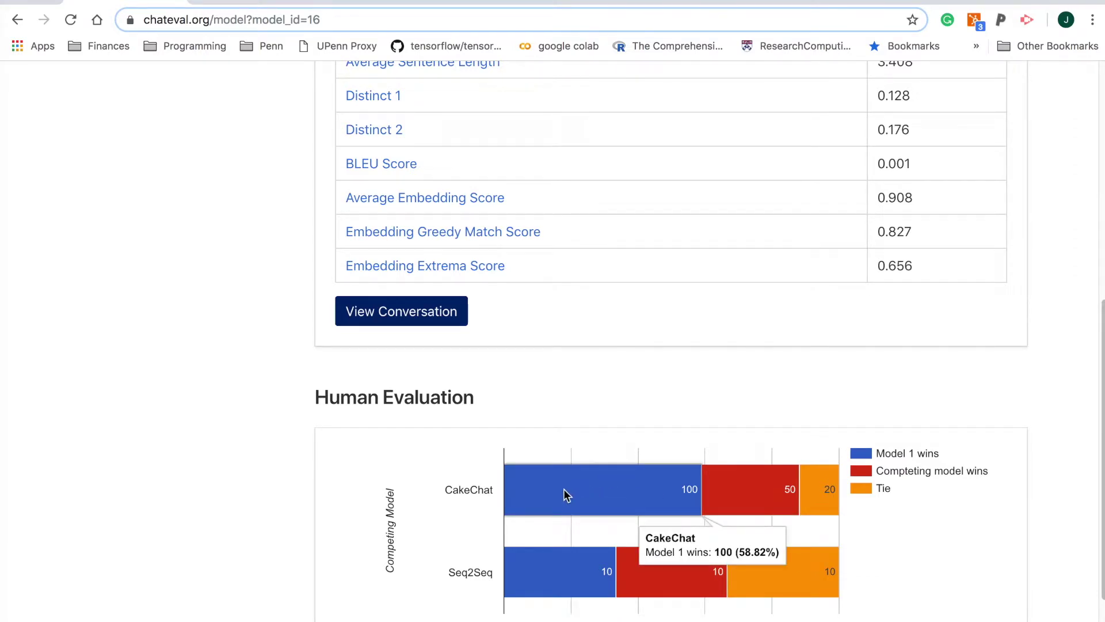
scroll(399, 476, up, 6)
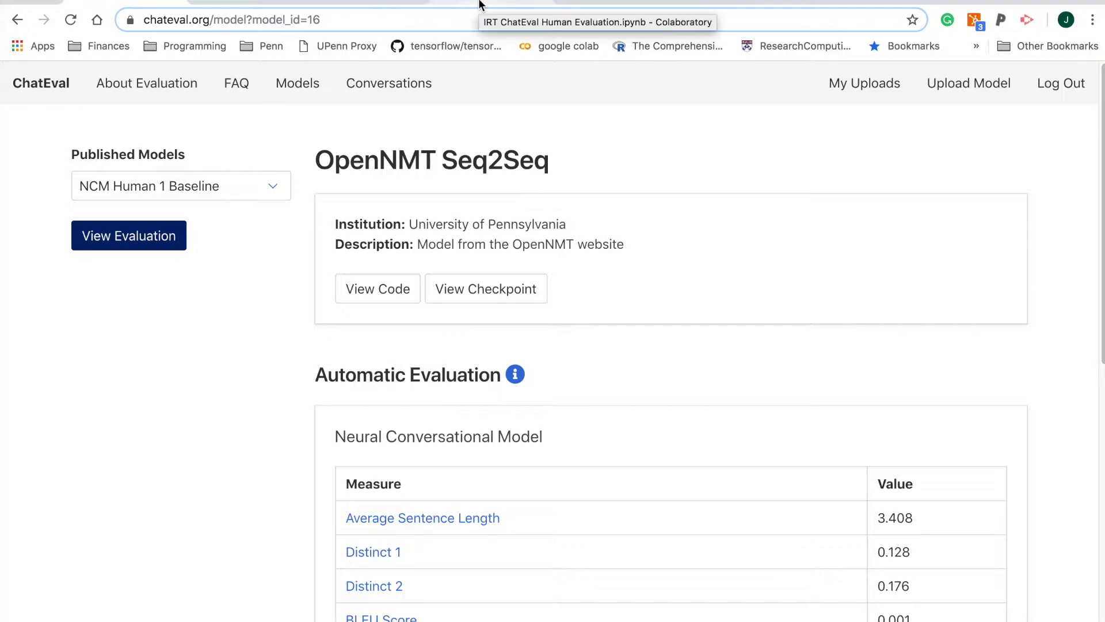
Scroll the IRT ChatEval notebook to the table of graded means and standard deviations
click(482, 5)
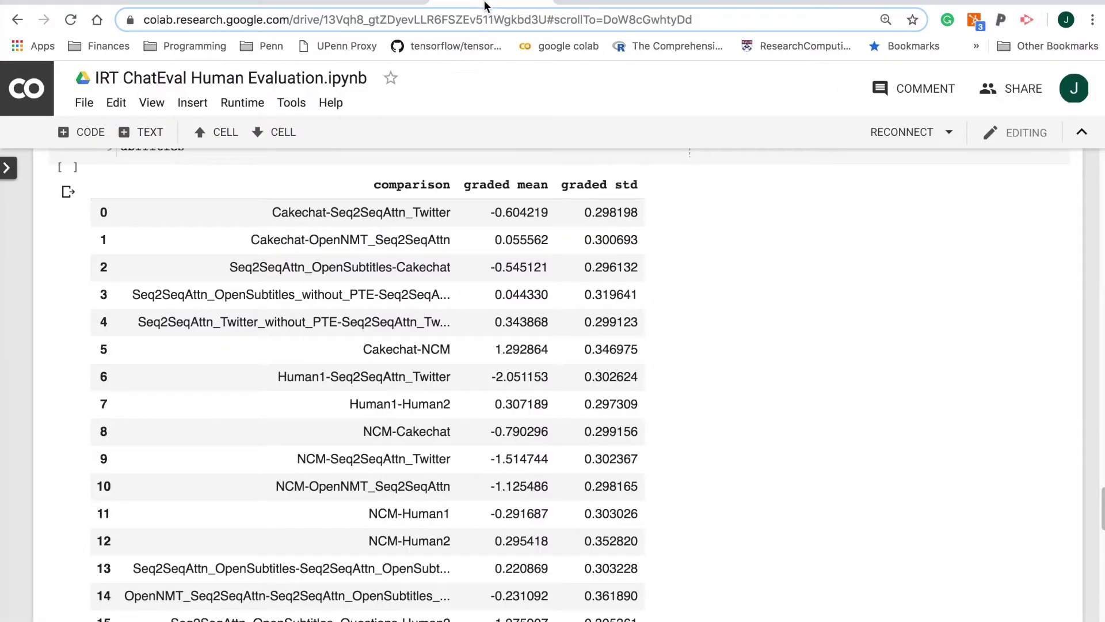
scroll(1073, 334, down, 10)
scroll(1073, 334, up, 10)
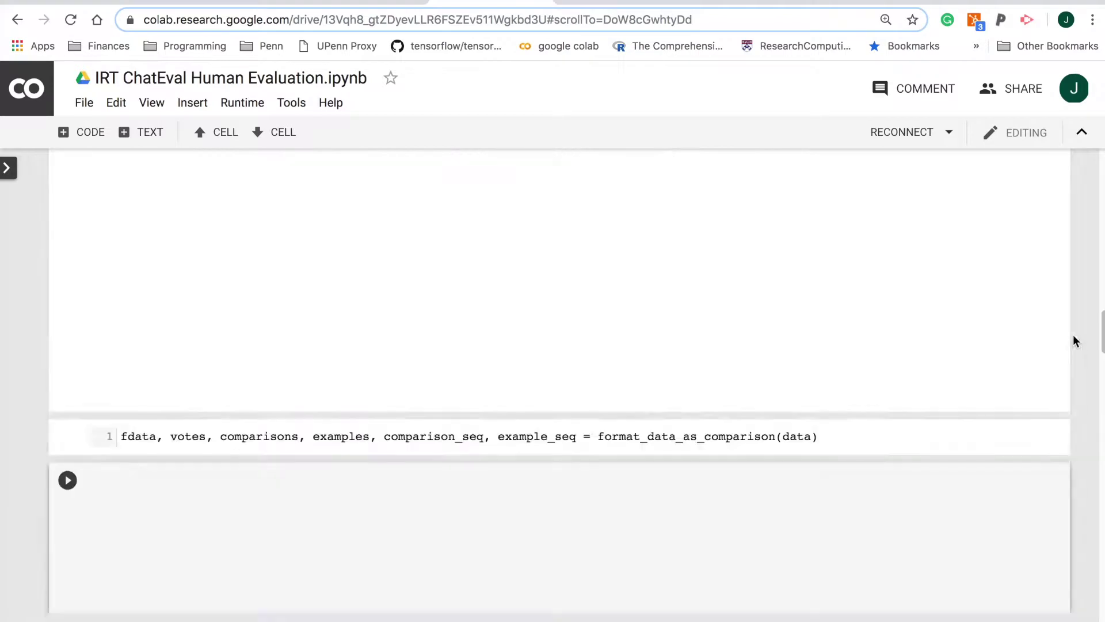
scroll(1073, 333, up, 10)
scroll(1076, 333, up, 5)
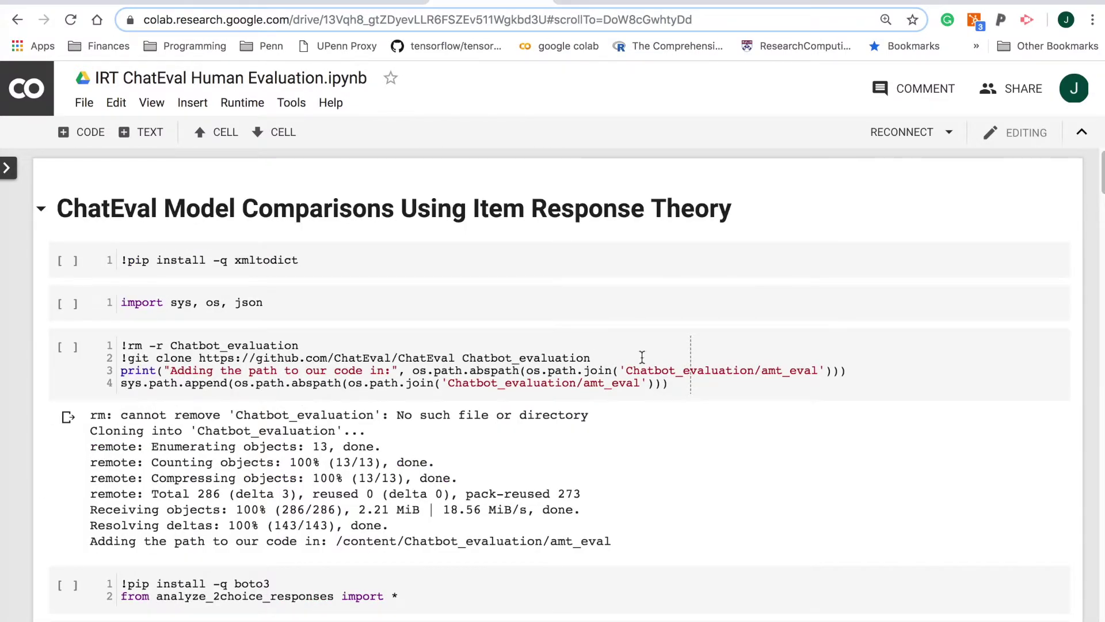
scroll(1083, 399, down, 1)
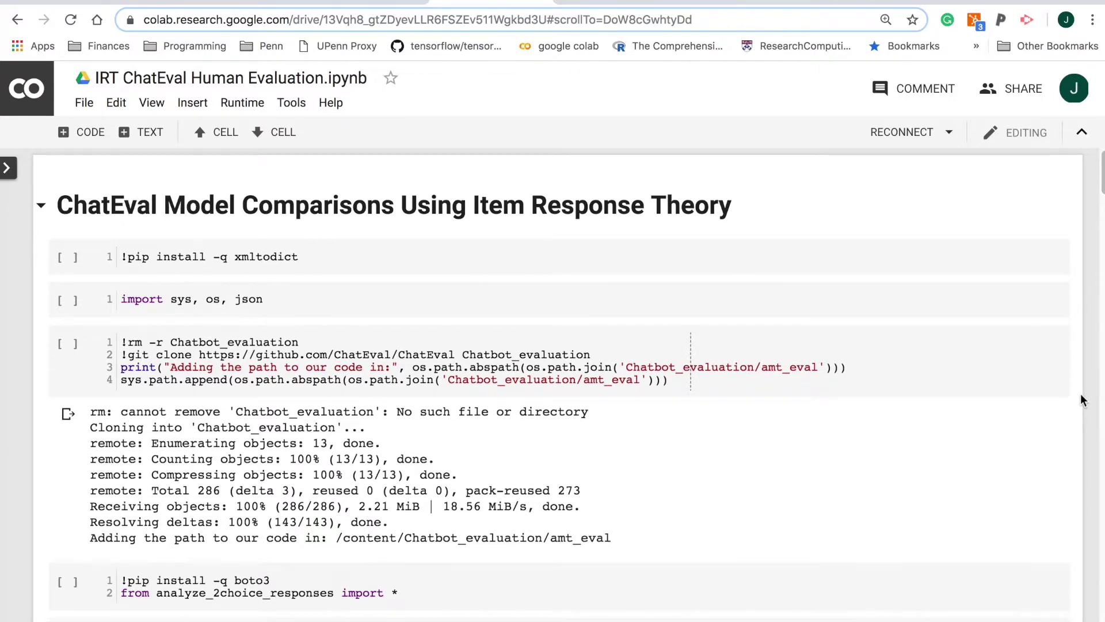
scroll(1083, 400, down, 3)
scroll(1083, 401, down, 3)
scroll(1084, 400, down, 3)
scroll(1083, 400, down, 3)
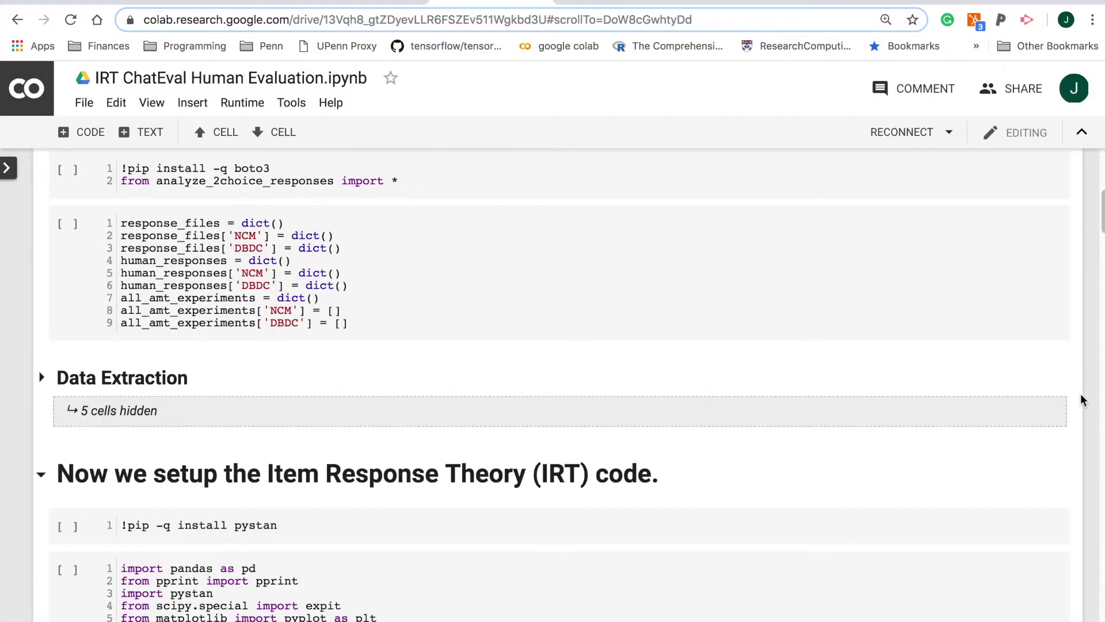
scroll(1083, 400, down, 3)
scroll(1083, 400, down, 3)
scroll(1083, 400, down, 3)
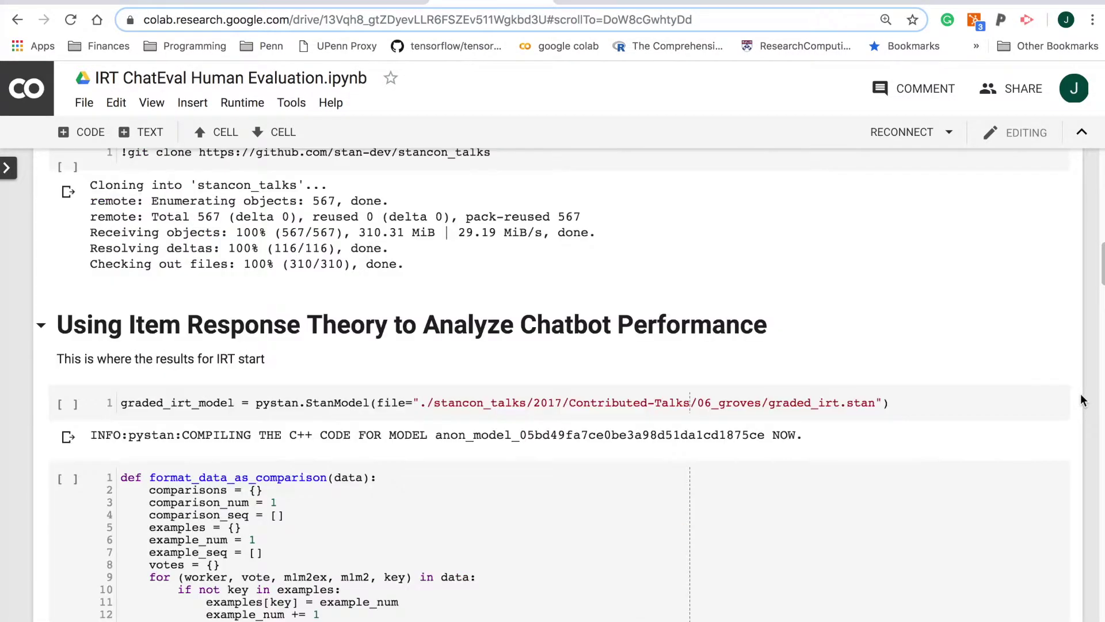
scroll(1083, 400, down, 2)
scroll(1083, 400, down, 2)
scroll(1083, 400, down, 2)
scroll(1083, 401, down, 1)
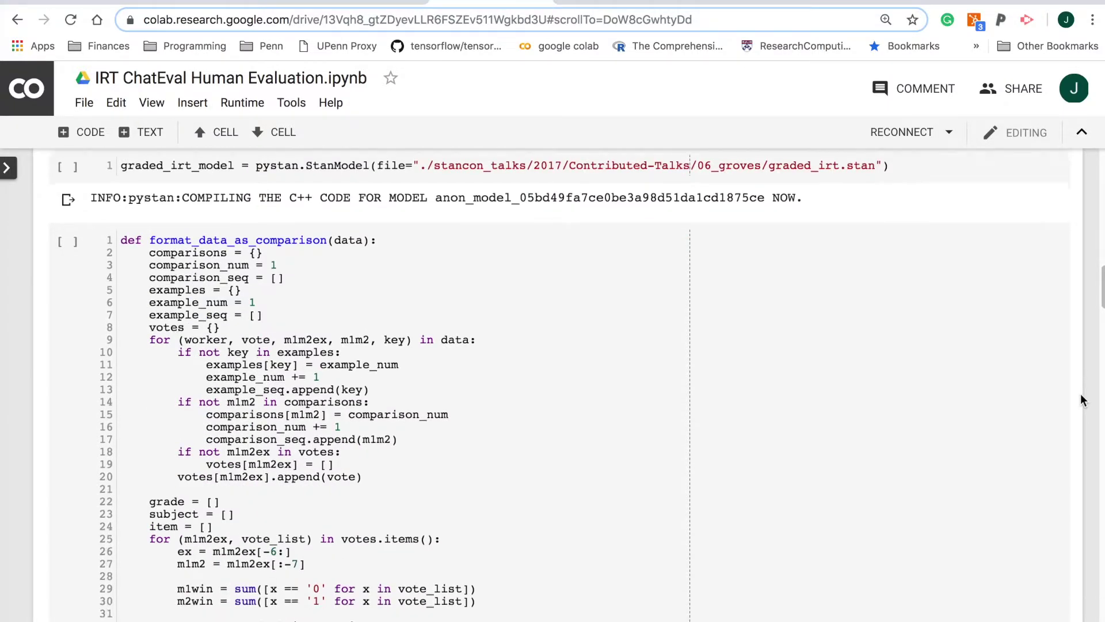
scroll(1083, 400, down, 2)
scroll(1083, 400, down, 2)
scroll(1083, 400, down, 4)
scroll(1083, 399, down, 2)
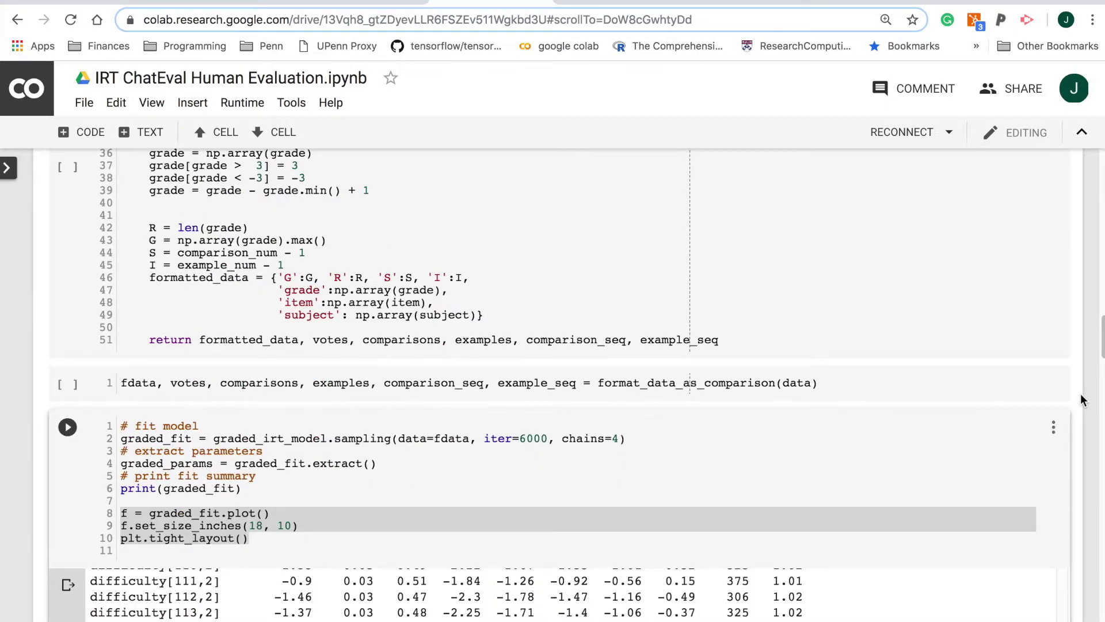
scroll(1084, 400, down, 1)
scroll(1083, 399, down, 1)
scroll(1083, 400, down, 5)
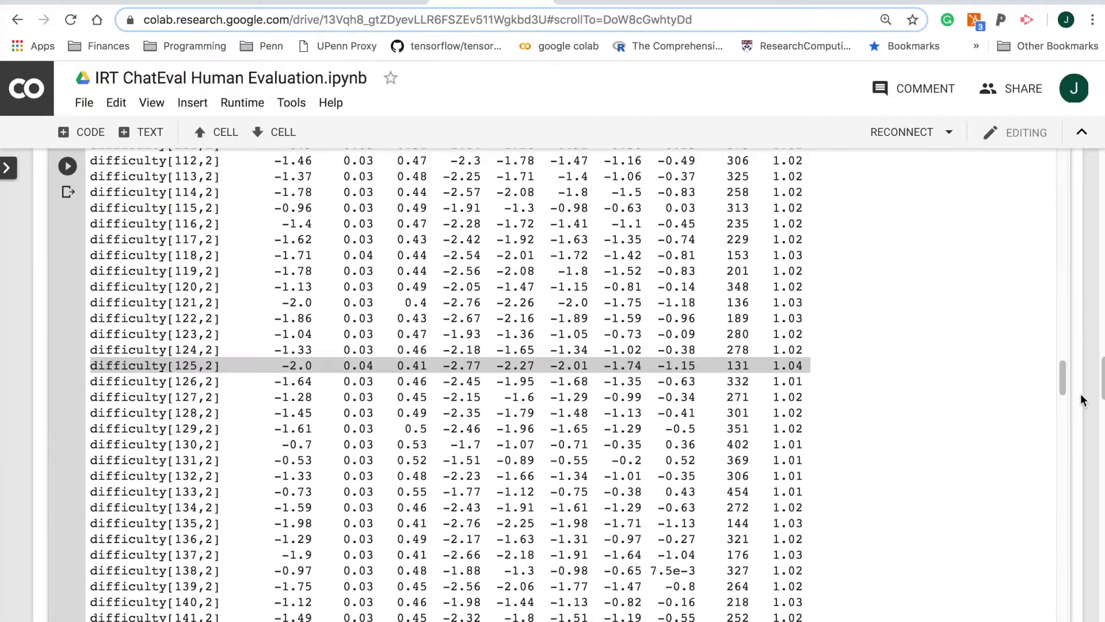
scroll(1083, 400, down, 3)
scroll(1083, 400, down, 5)
scroll(1083, 400, down, 2)
scroll(1082, 400, down, 6)
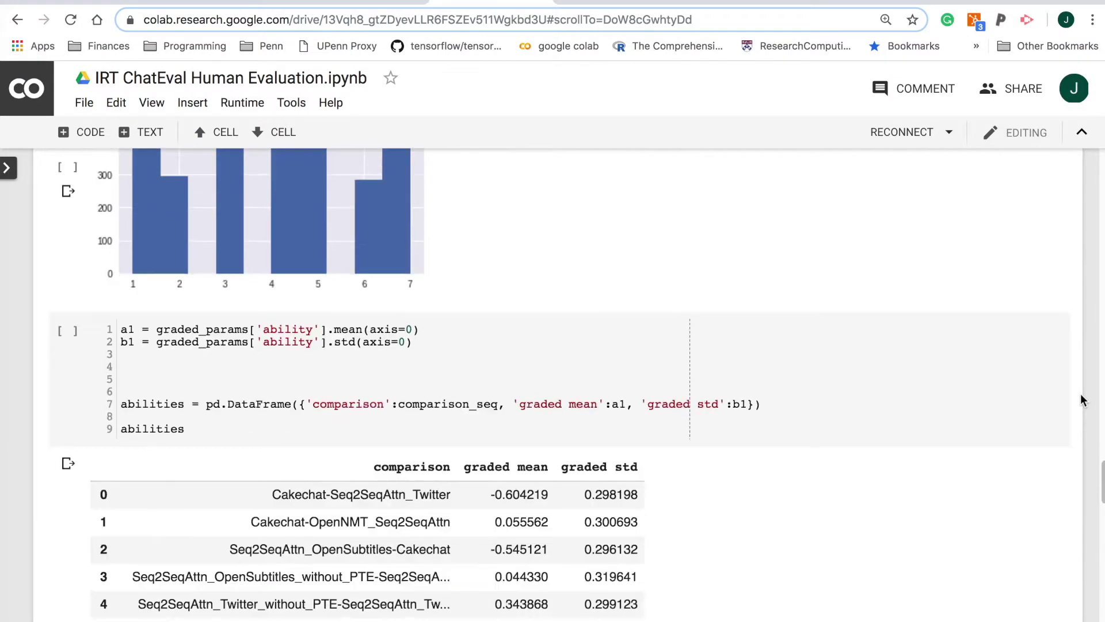
scroll(1084, 400, down, 3)
scroll(1084, 399, down, 1)
scroll(1083, 399, down, 3)
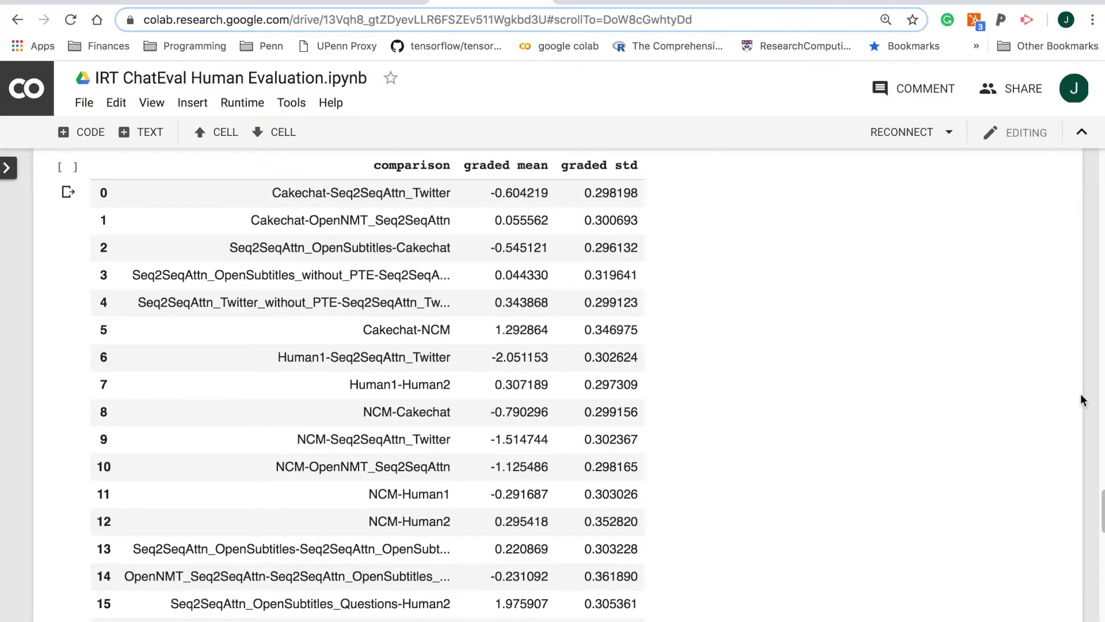
scroll(1083, 400, up, 1)
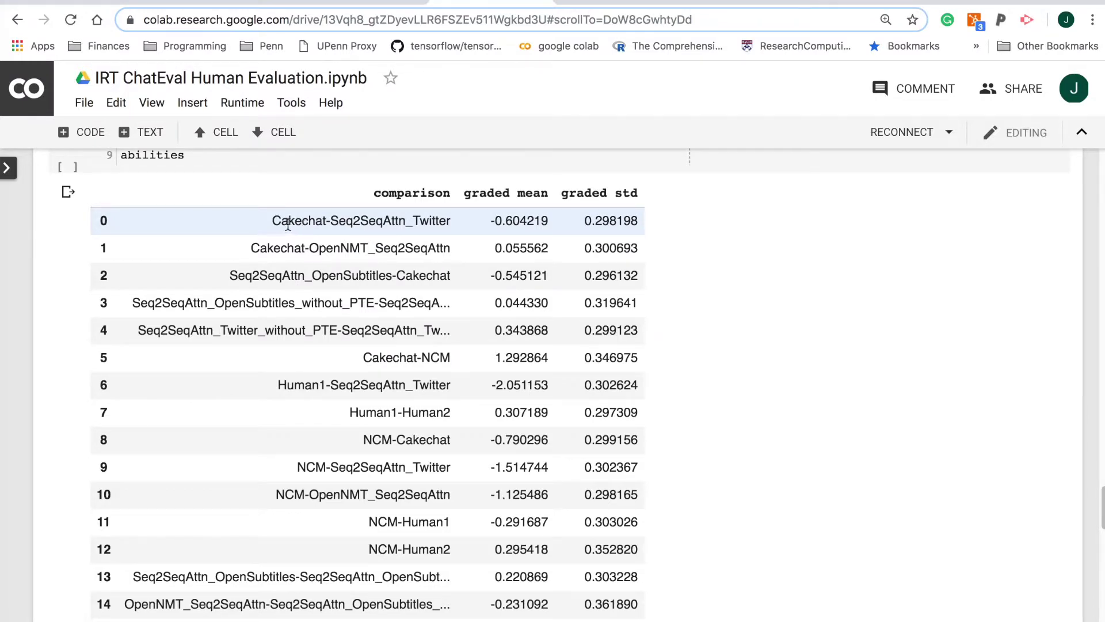
drag(272, 221, 452, 224)
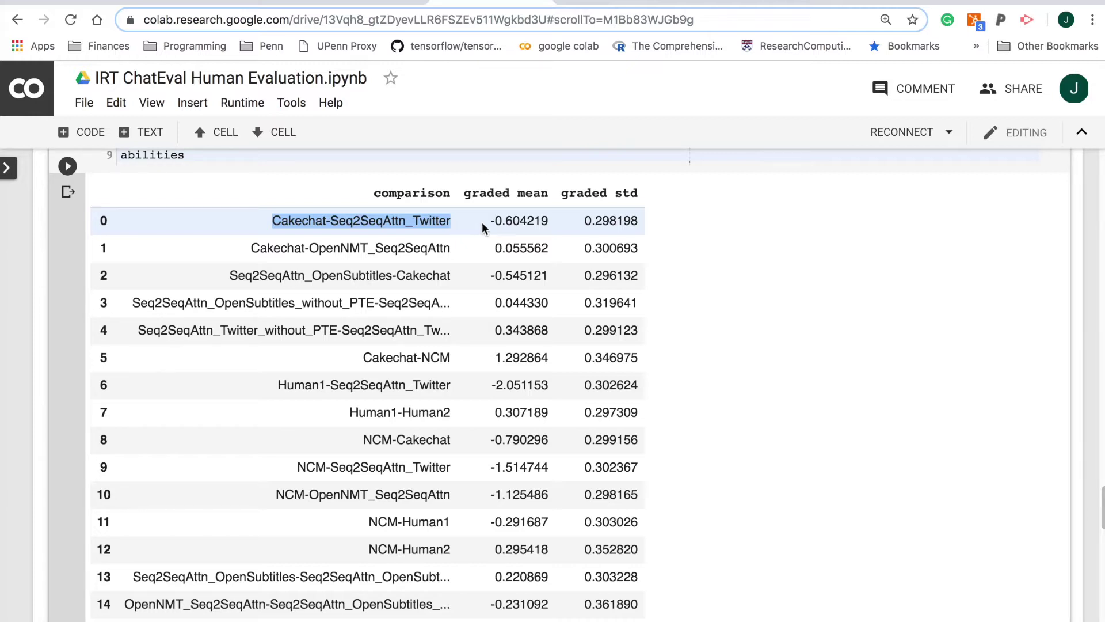
drag(489, 223, 550, 220)
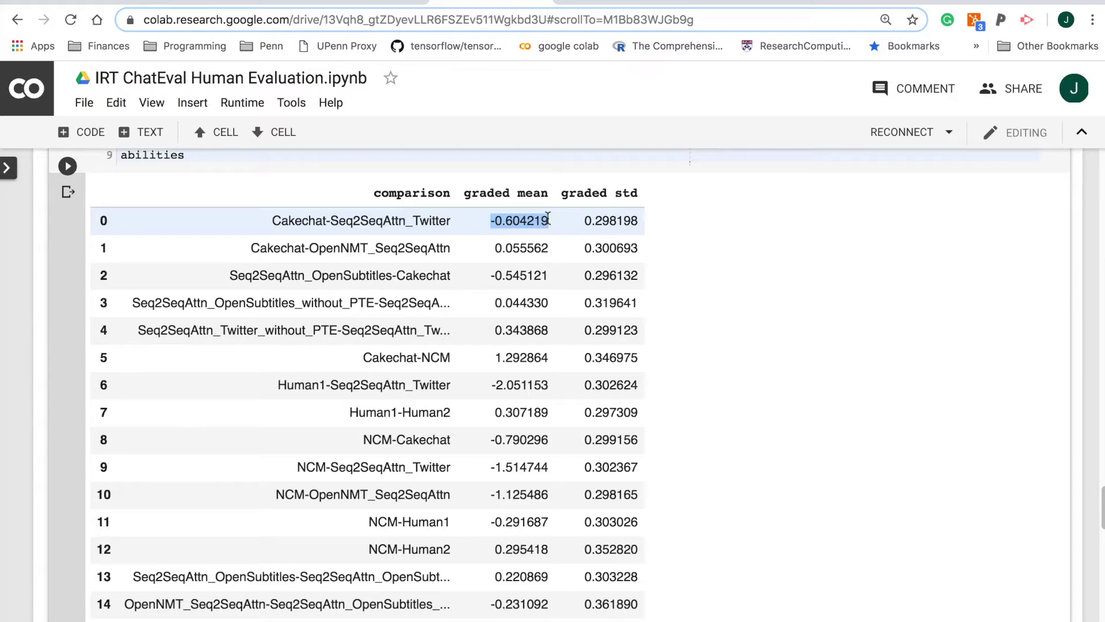
click(553, 221)
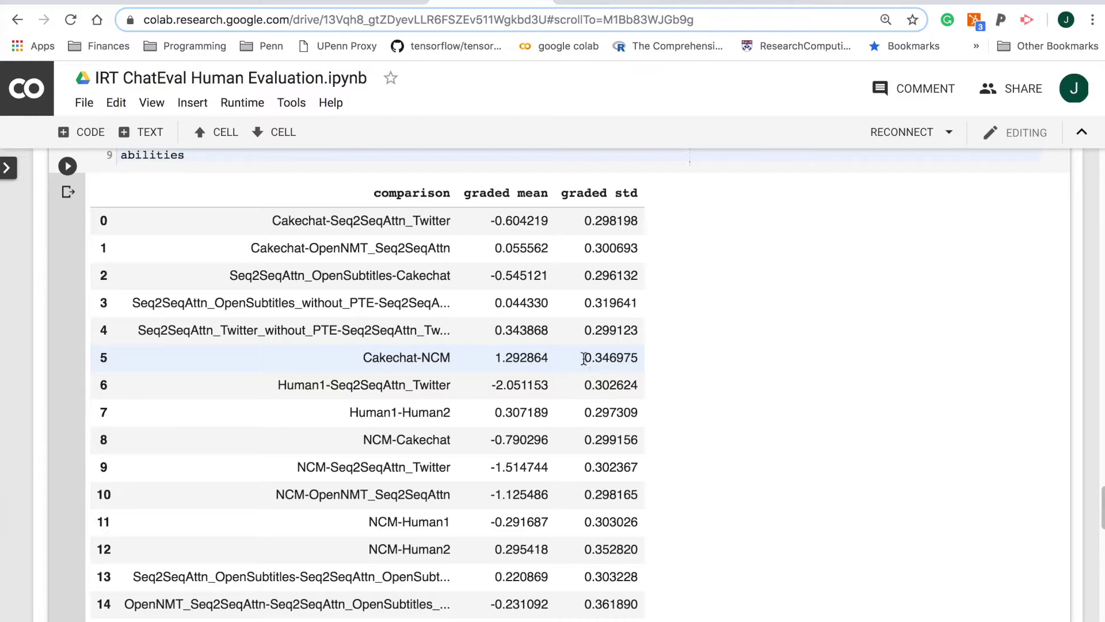
drag(583, 358, 642, 358)
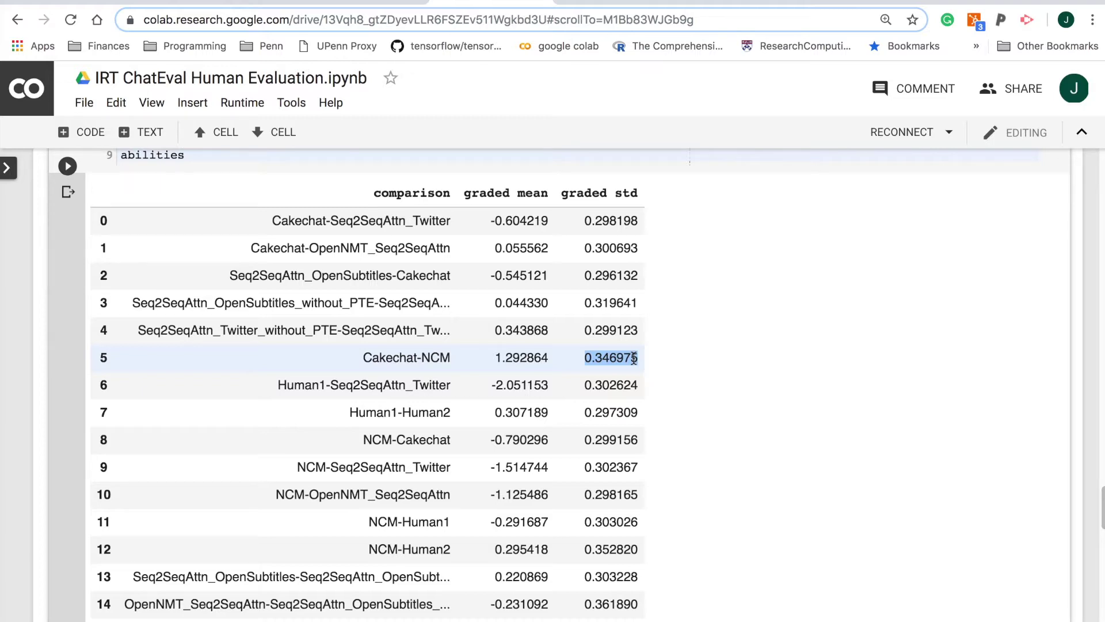
scroll(562, 456, down, 2)
scroll(562, 457, down, 2)
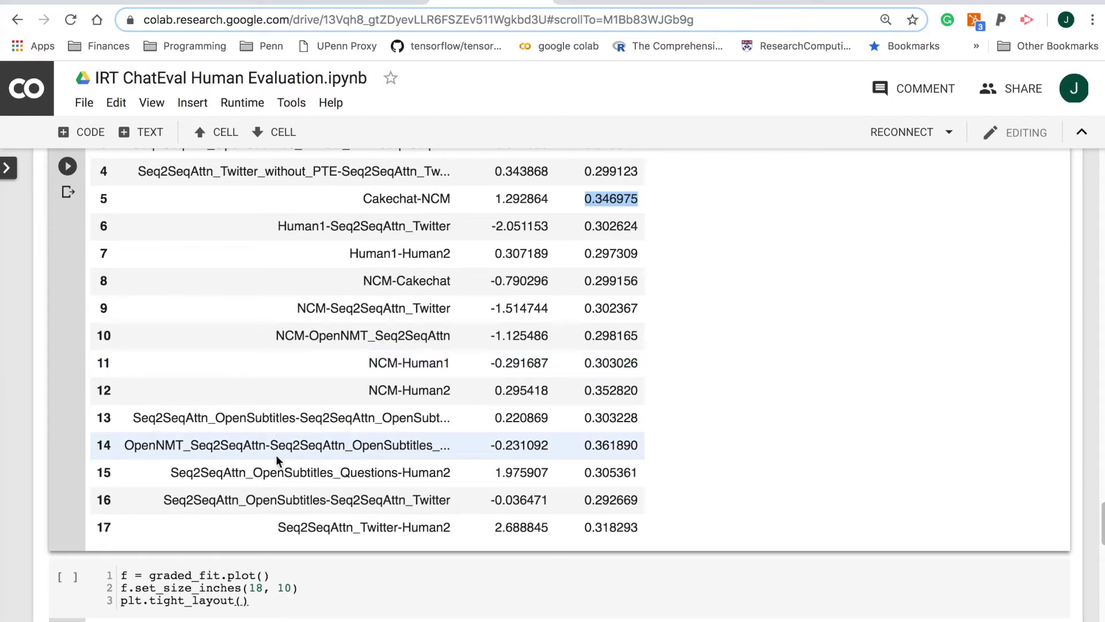
scroll(50, 457, down, 4)
scroll(49, 457, down, 2)
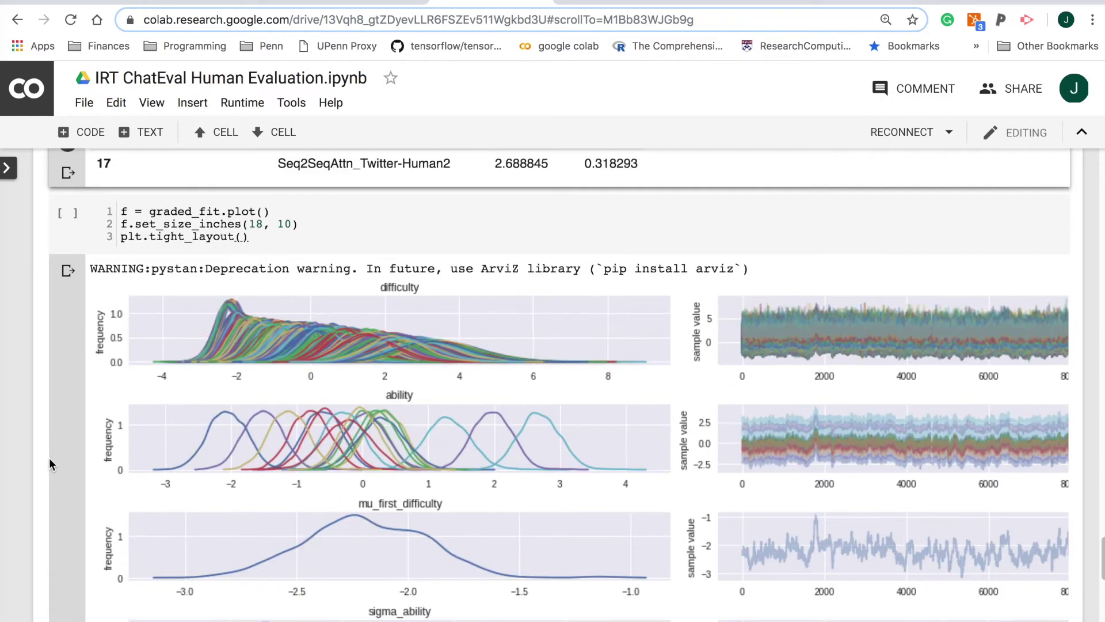
scroll(50, 458, down, 2)
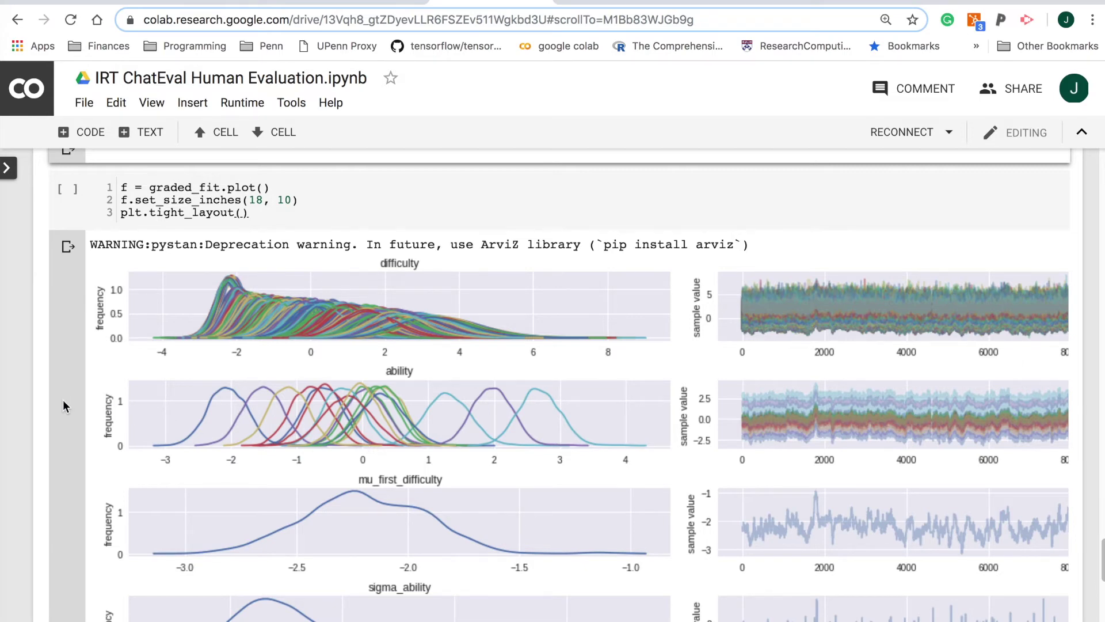
Review the graded_fit difficulty and ability trace plots, then return to the ChatEval model page
click(152, 6)
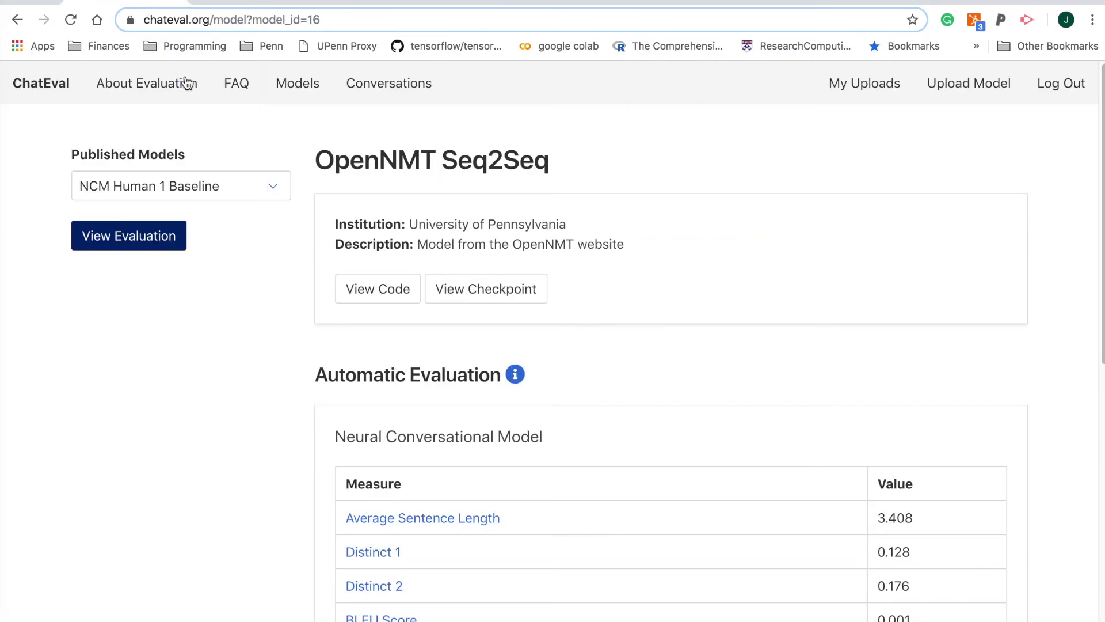
Go to the Conversations page and select the NCM dataset
click(18, 20)
click(389, 83)
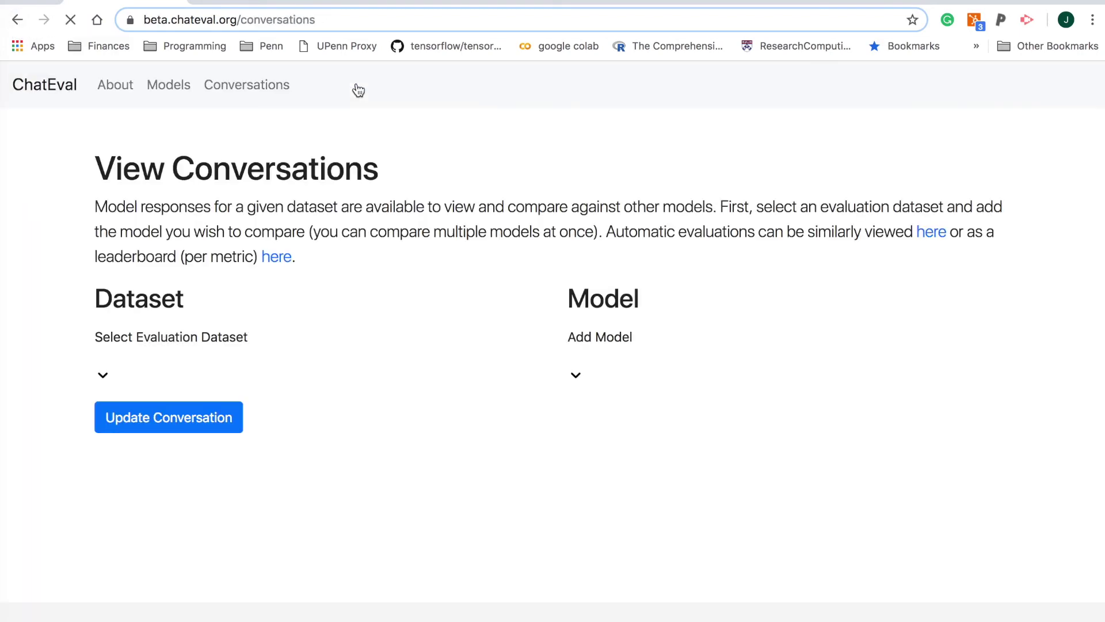
click(455, 342)
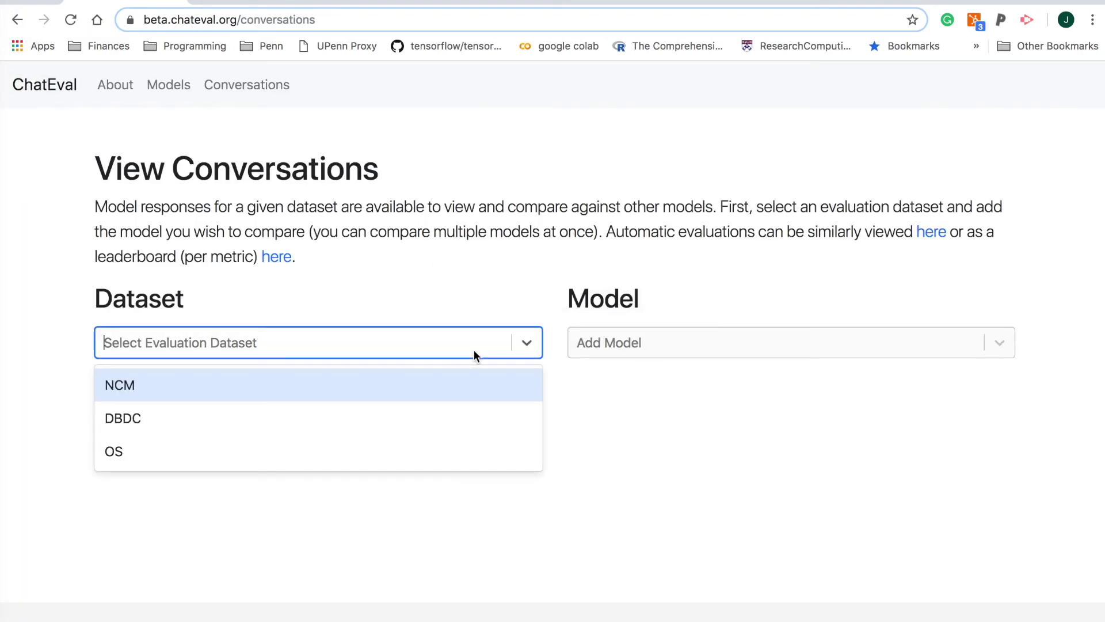
click(345, 383)
Add NCM Human 1 Baseline, CakeChat and ParlAI Seq2Seq Persona Chat, and load their conversations
click(669, 340)
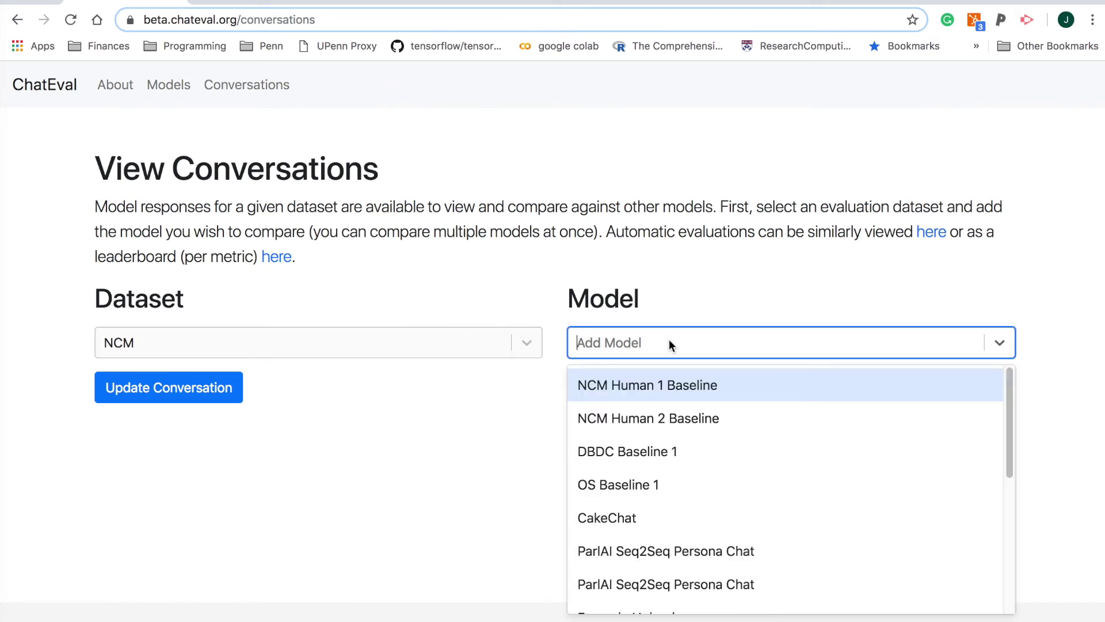
click(697, 399)
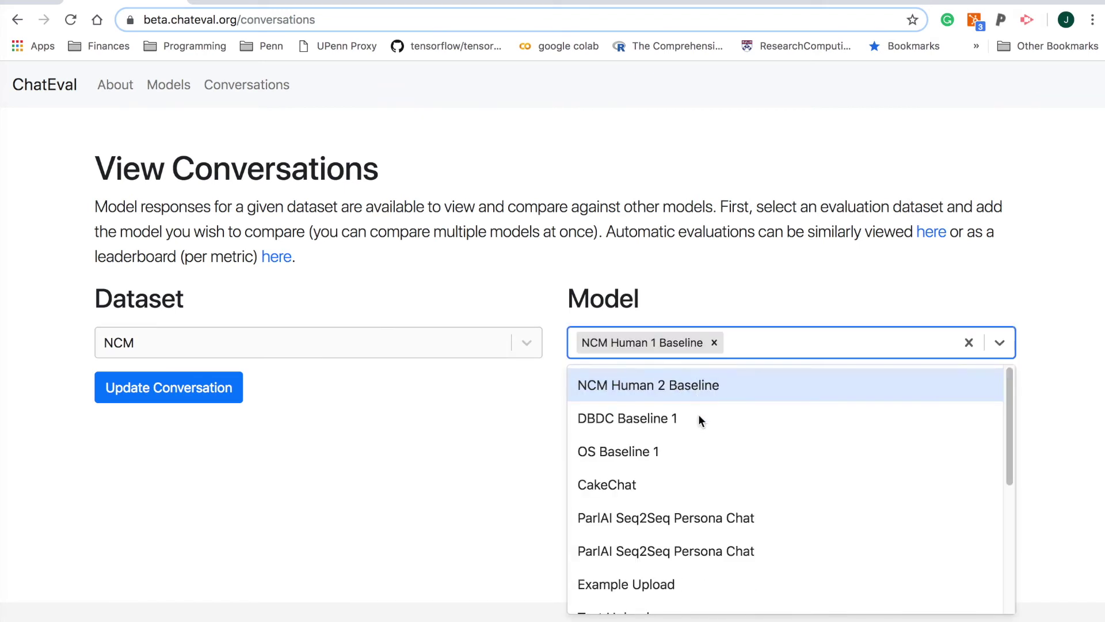
click(685, 488)
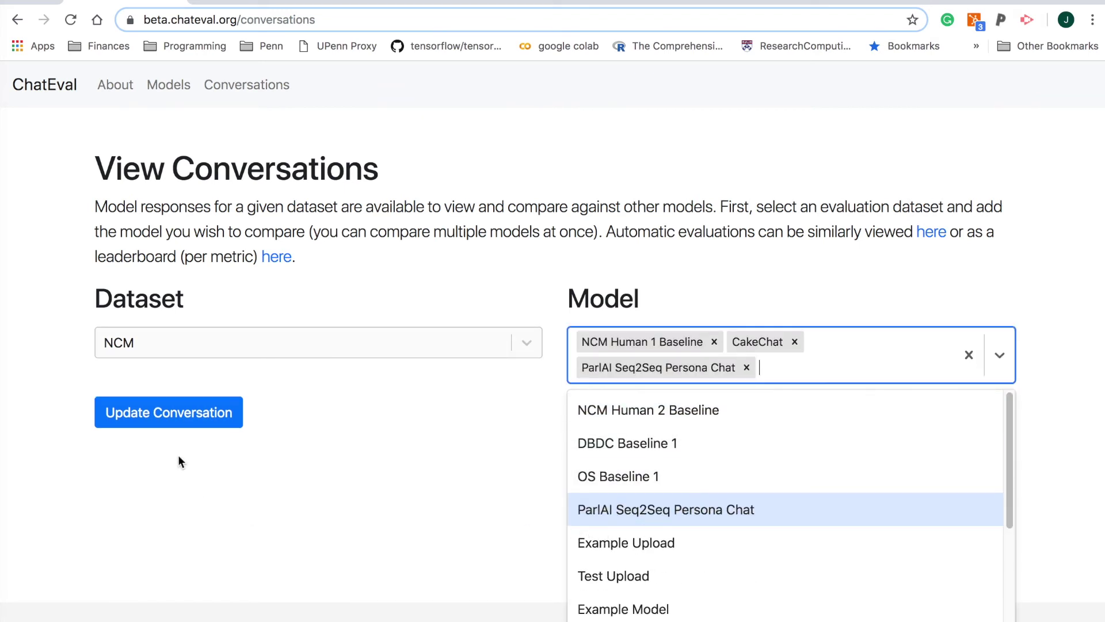
click(196, 414)
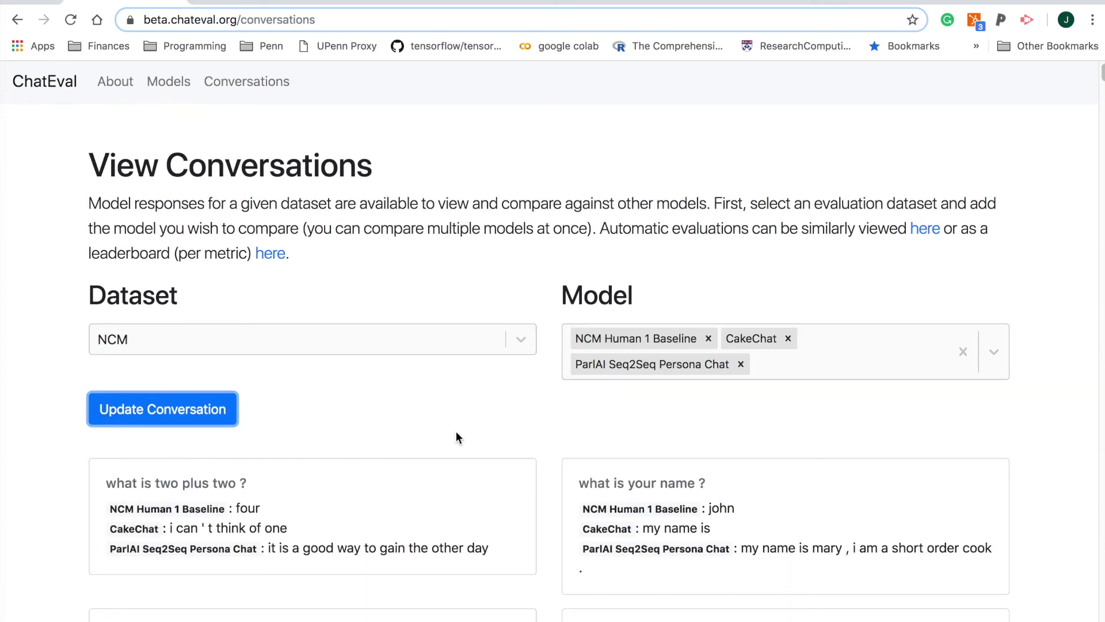
scroll(456, 431, down, 3)
scroll(457, 432, down, 2)
scroll(457, 431, down, 2)
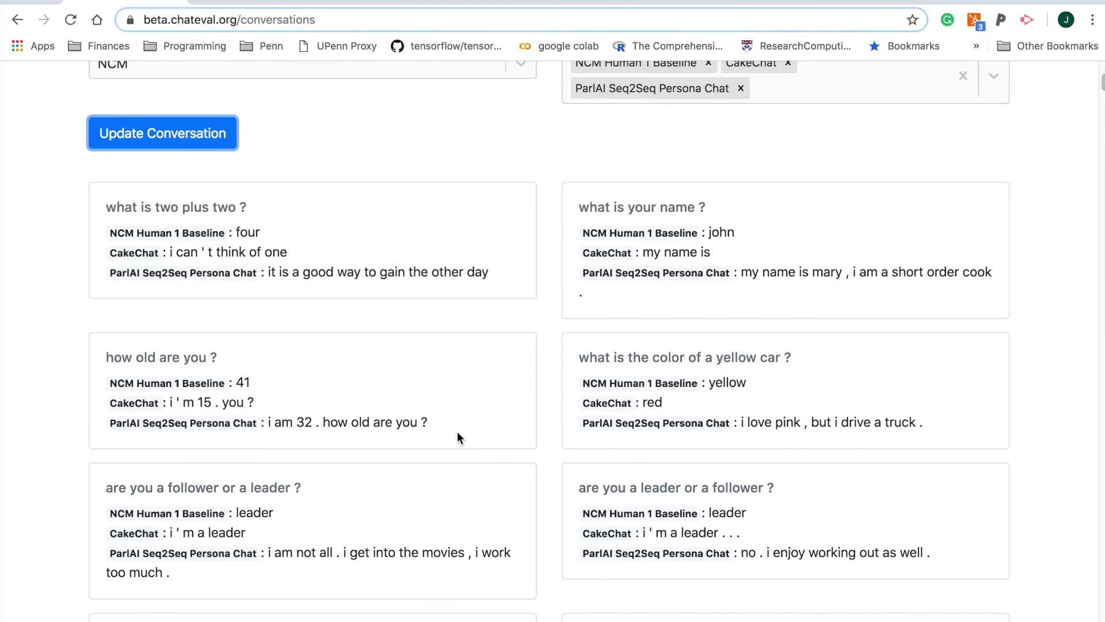
scroll(457, 430, up, 8)
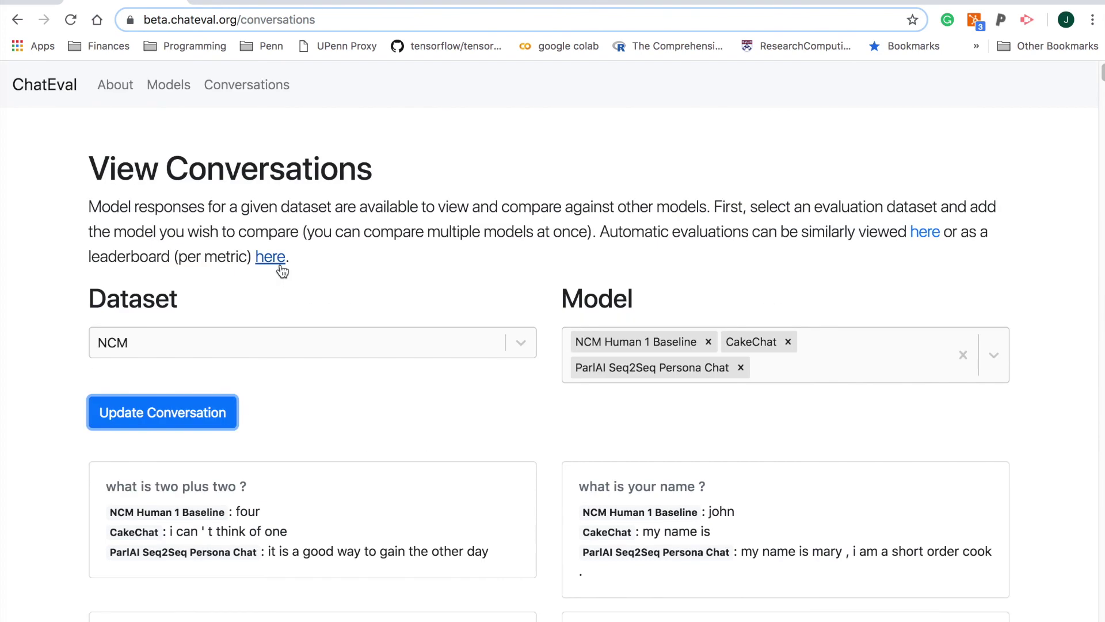
Look over the NCM comparison cards, then go back two pages to the ChatEval home page
click(16, 19)
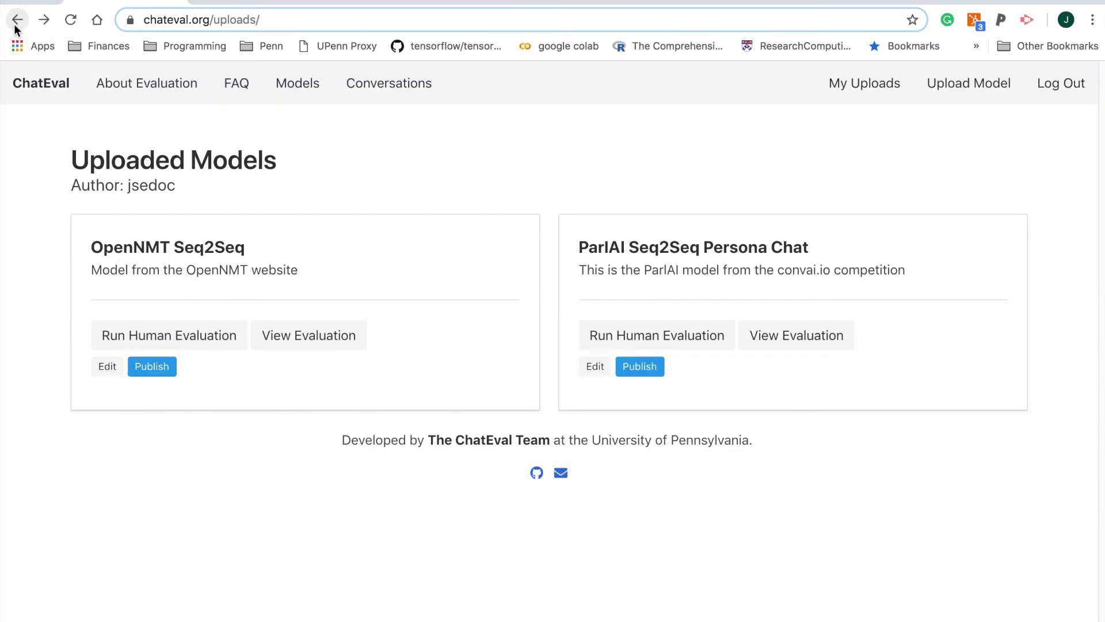
click(17, 20)
click(41, 84)
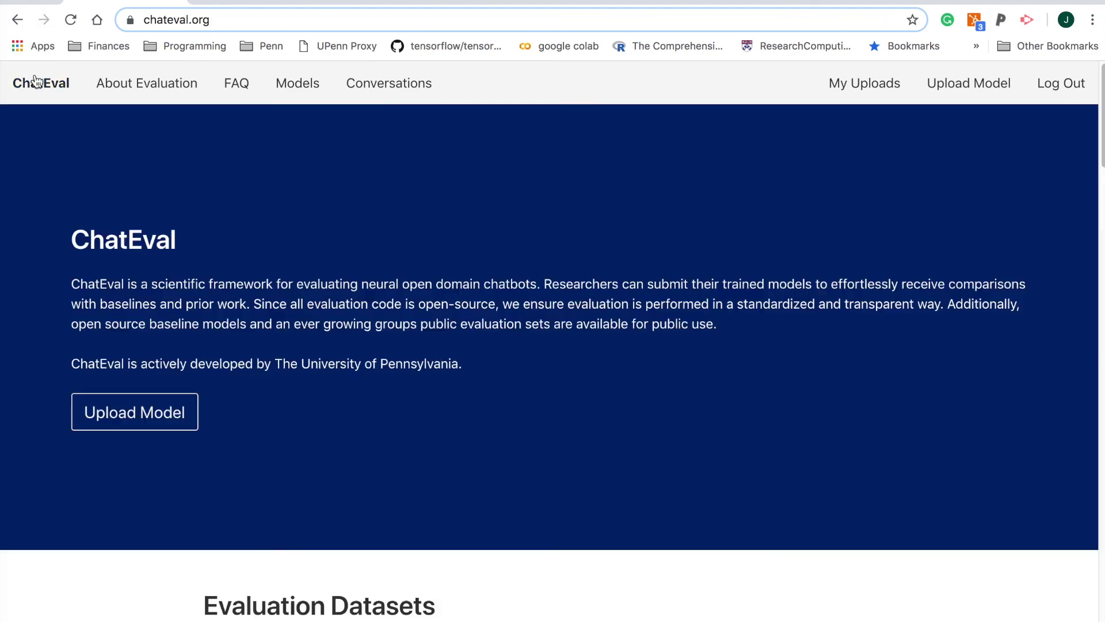